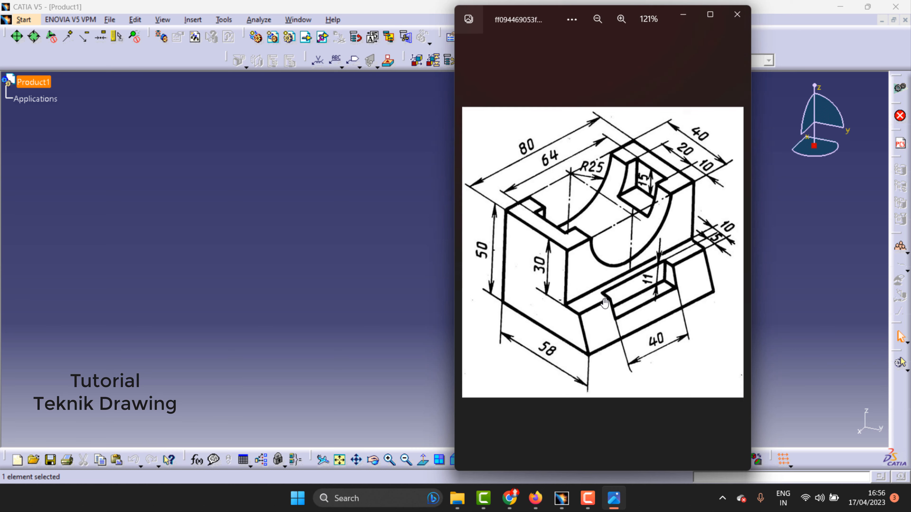
# Step: Switch to CATIA and start a new part in the Part Design workbench
pyautogui.click(254, 131)
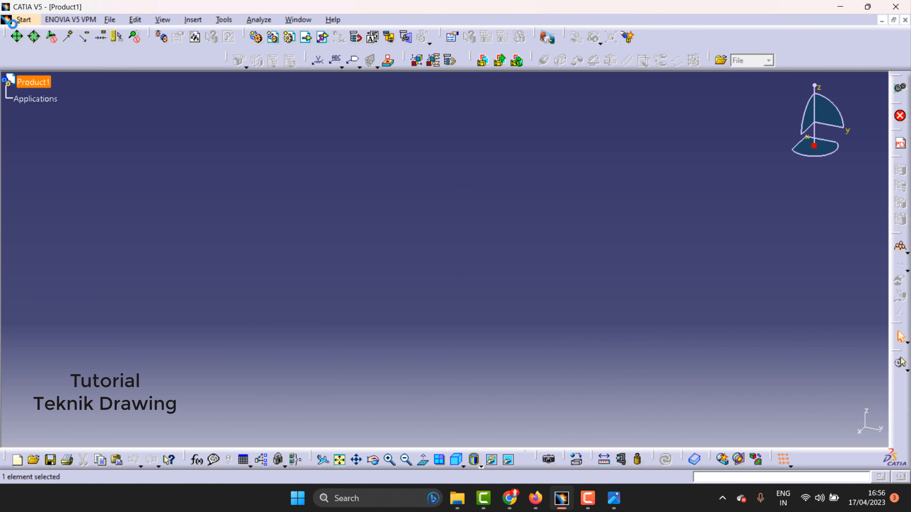
pyautogui.click(23, 20)
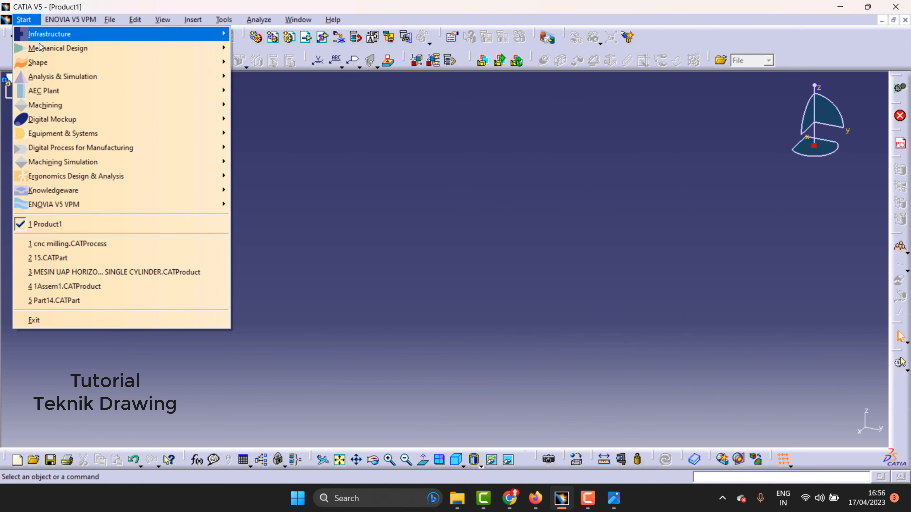
pyautogui.moveTo(173, 54)
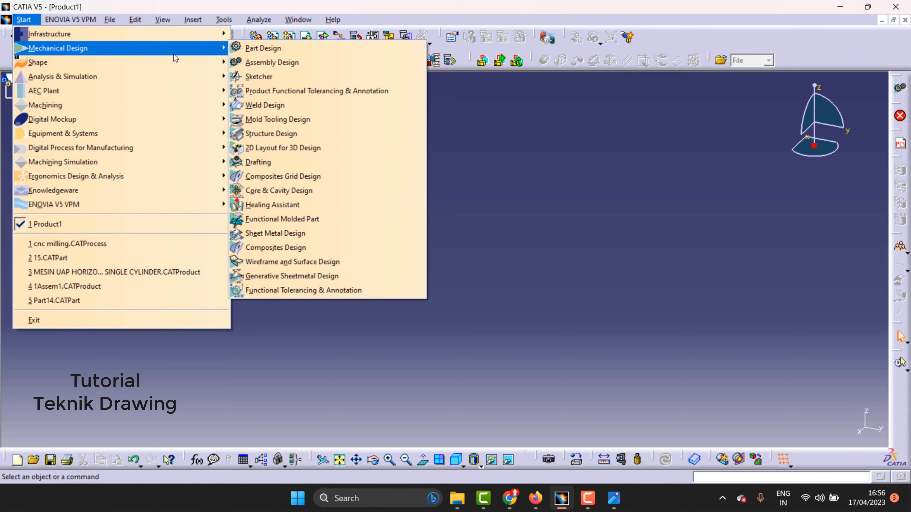
pyautogui.click(262, 49)
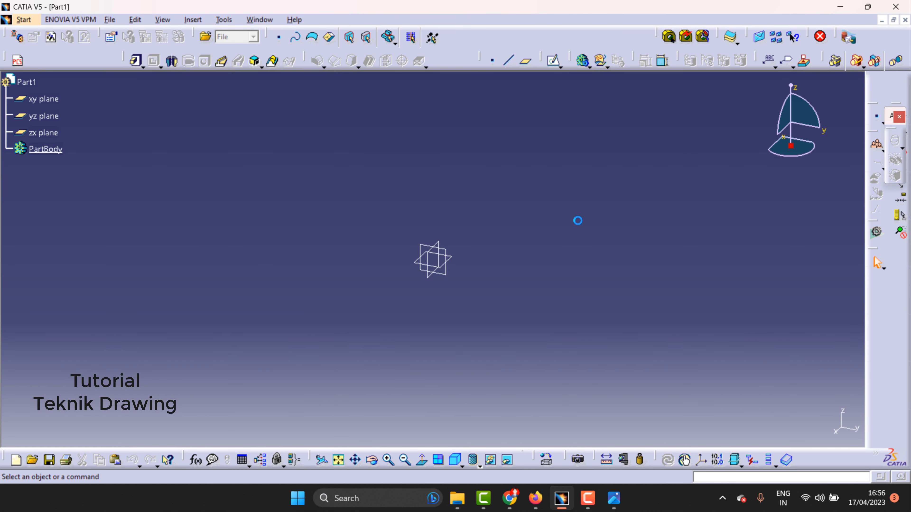
# Step: Check the reference drawing and open a sketch on the xy plane
pyautogui.click(614, 498)
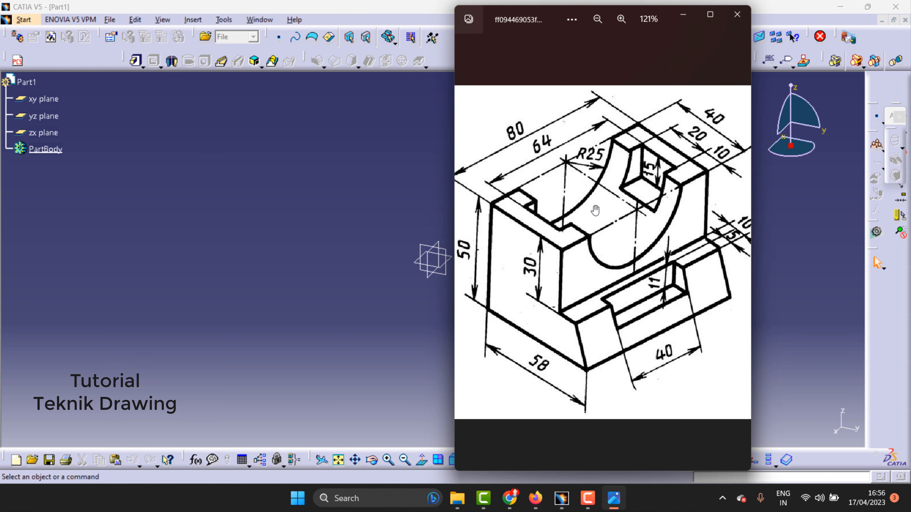
pyautogui.click(684, 14)
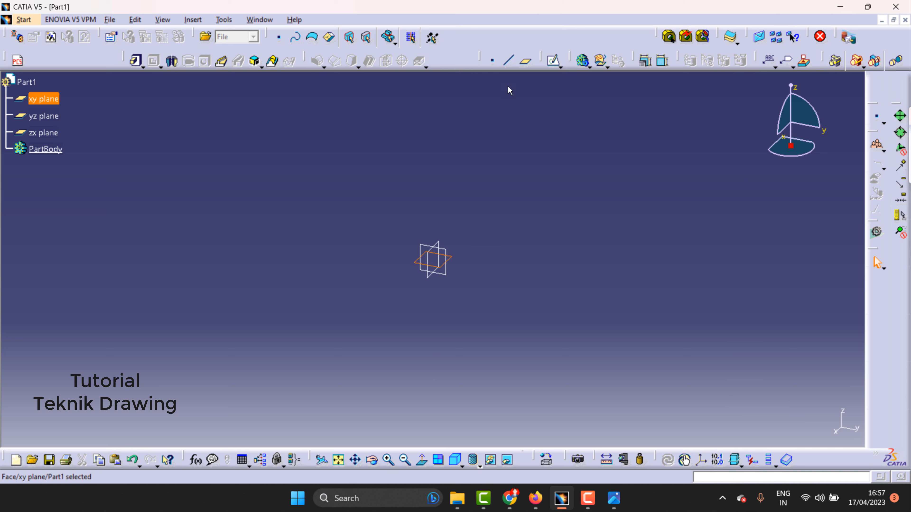
pyautogui.click(553, 64)
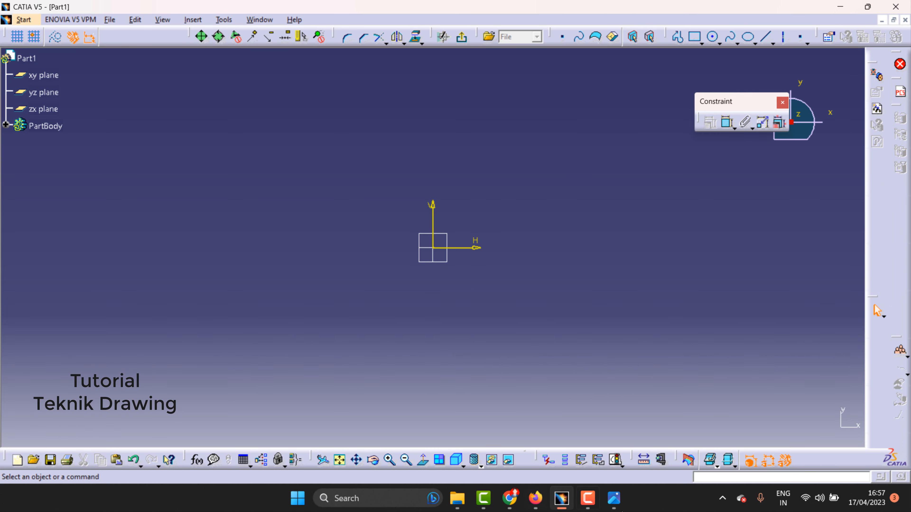
# Step: Draw a centered rectangle about 109 mm wide and 65 mm high around the sketch origin
pyautogui.click(615, 509)
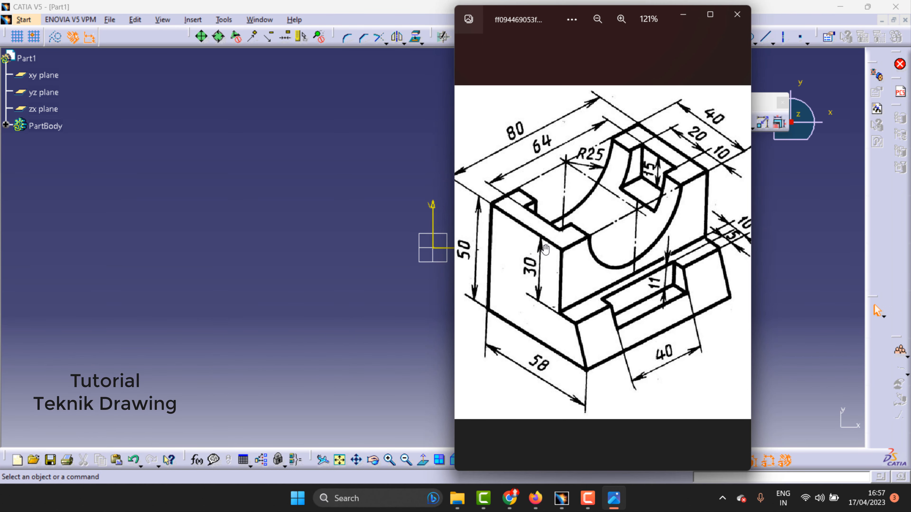
pyautogui.moveTo(555, 14); pyautogui.dragTo(659, 14)
pyautogui.scroll(-2, 656, 367)
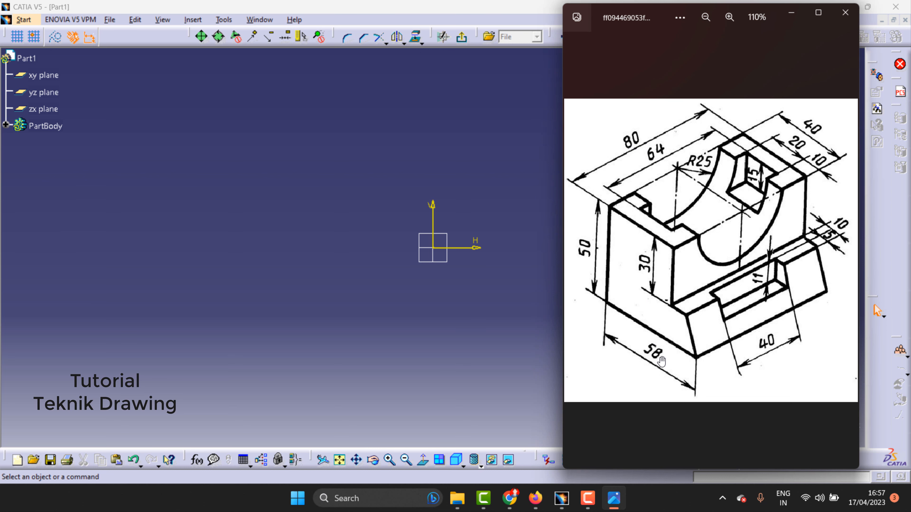
pyautogui.click(512, 136)
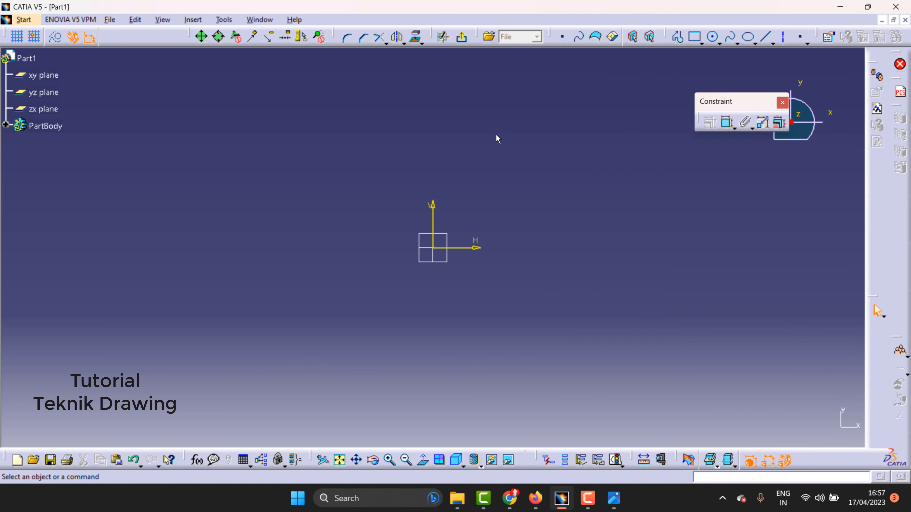
pyautogui.click(701, 43)
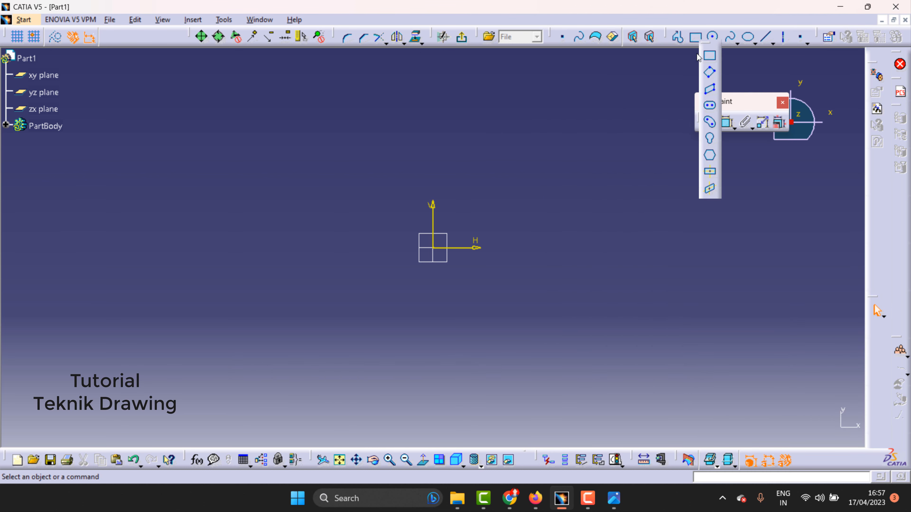
pyautogui.click(711, 173)
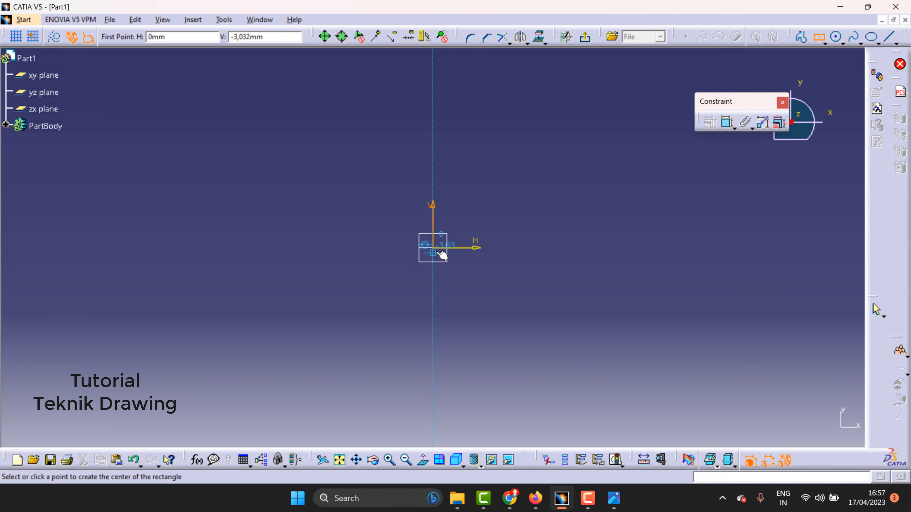
pyautogui.click(433, 248)
pyautogui.click(525, 193)
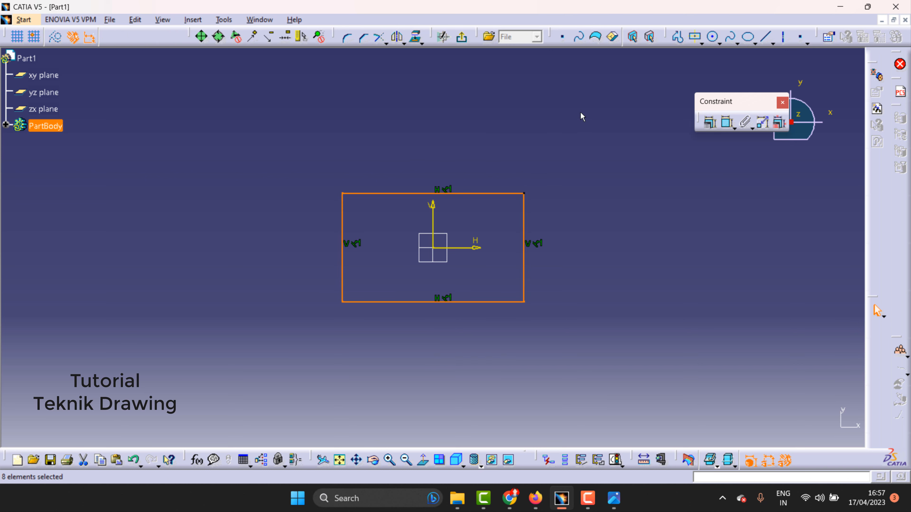
# Step: Dimension the rectangle's upper edge and set its length to 80 mm
pyautogui.click(727, 122)
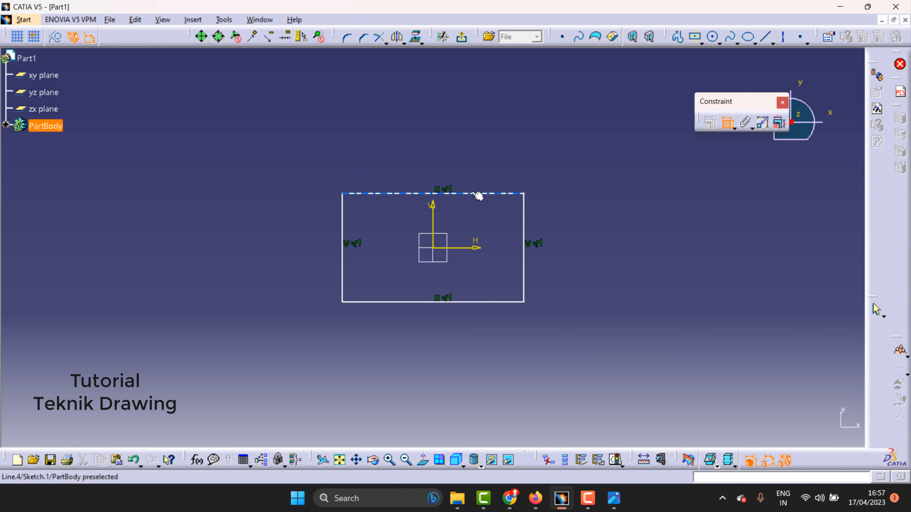
pyautogui.click(478, 195)
pyautogui.click(440, 157)
pyautogui.doubleClick(440, 157)
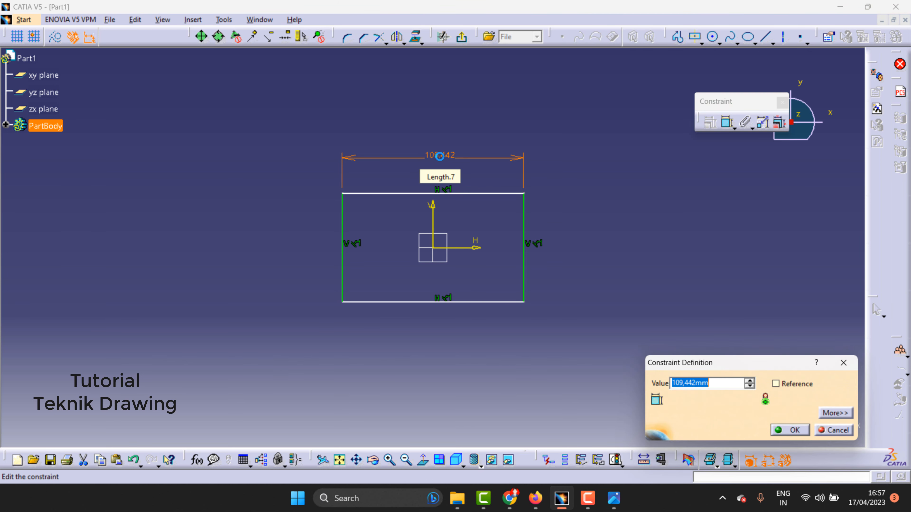
pyautogui.write('80')
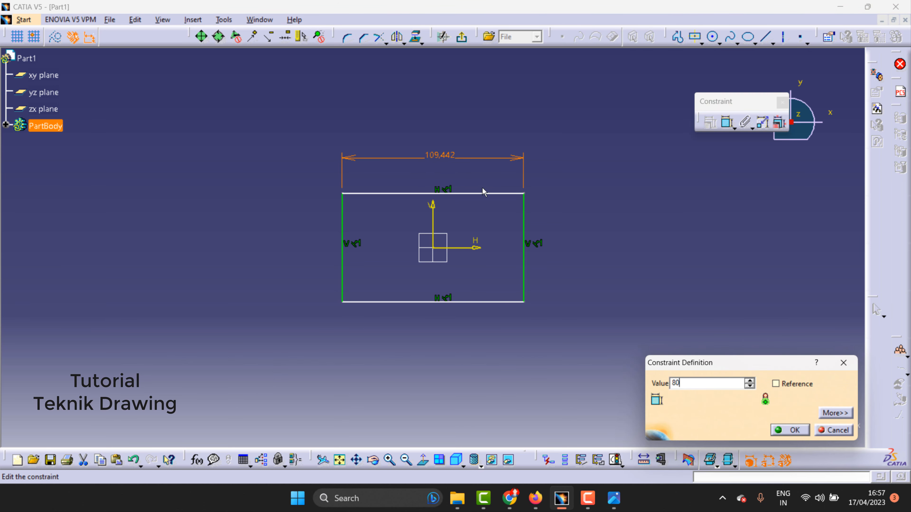
pyautogui.click(779, 431)
# Step: Dimension the rectangle's vertical side and set its length to 58 mm
pyautogui.click(613, 498)
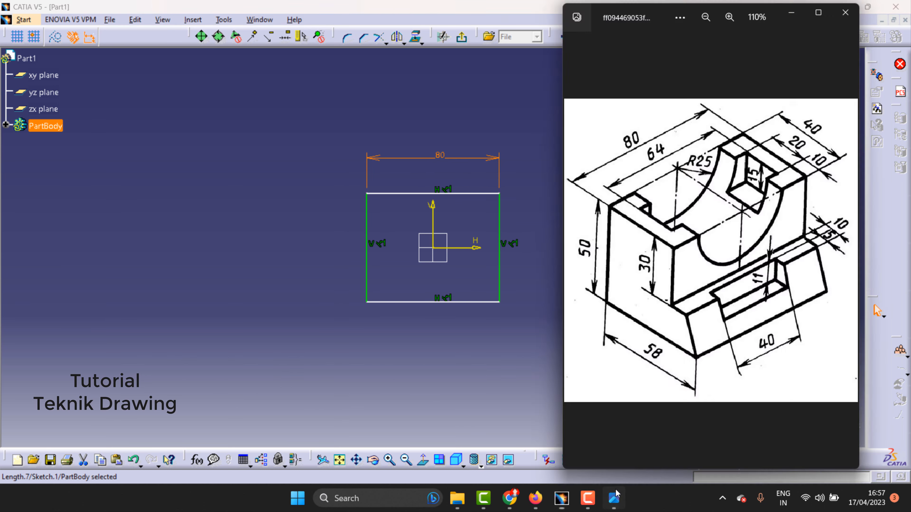
pyautogui.click(791, 12)
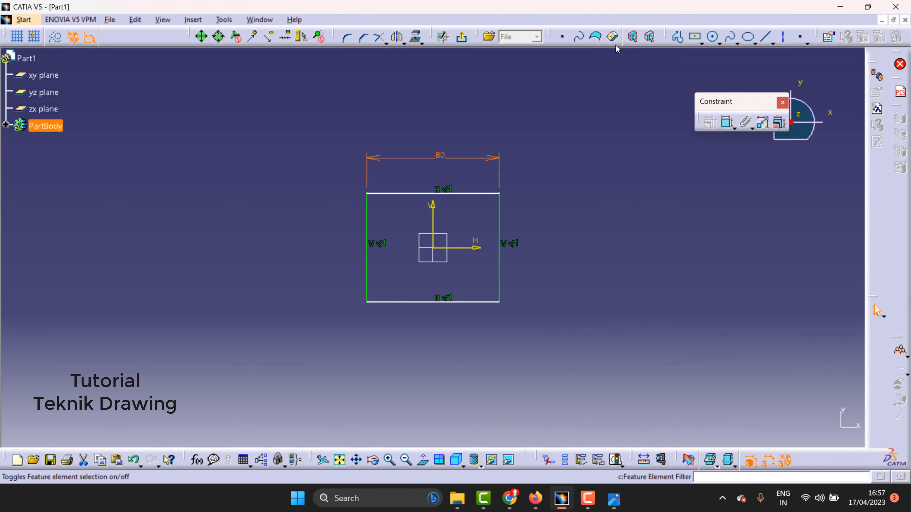
pyautogui.click(368, 248)
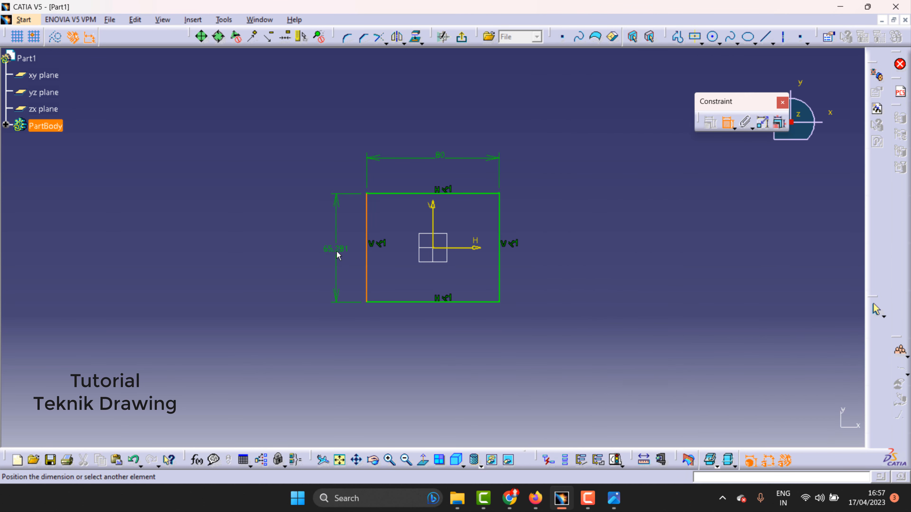
pyautogui.click(335, 248)
pyautogui.doubleClick(336, 250)
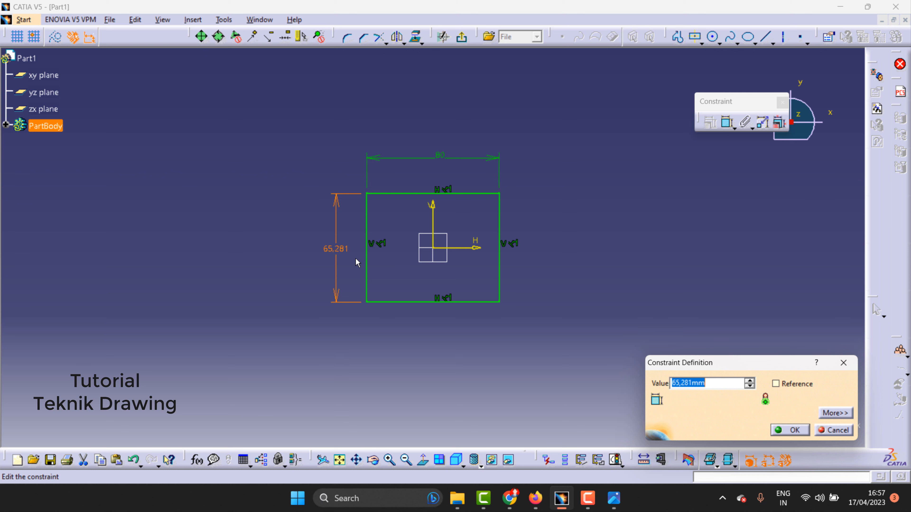
pyautogui.write('58')
pyautogui.click(791, 430)
# Step: Exit the sketch and extrude the rectangle as a pad with a length of 50 mm
pyautogui.click(614, 498)
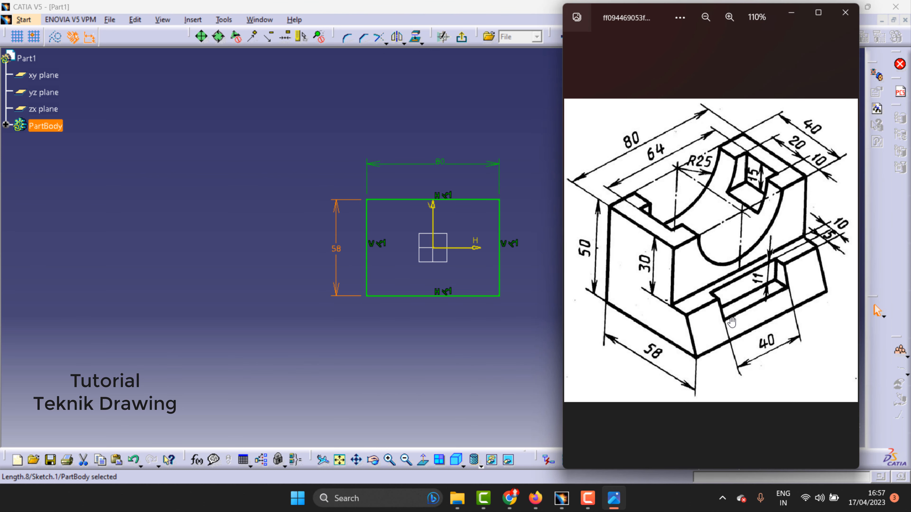
pyautogui.click(789, 14)
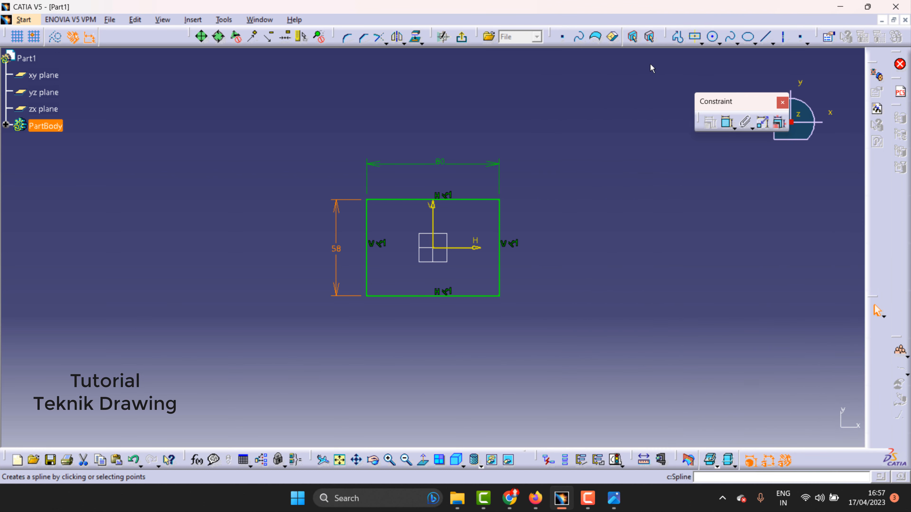
pyautogui.click(463, 39)
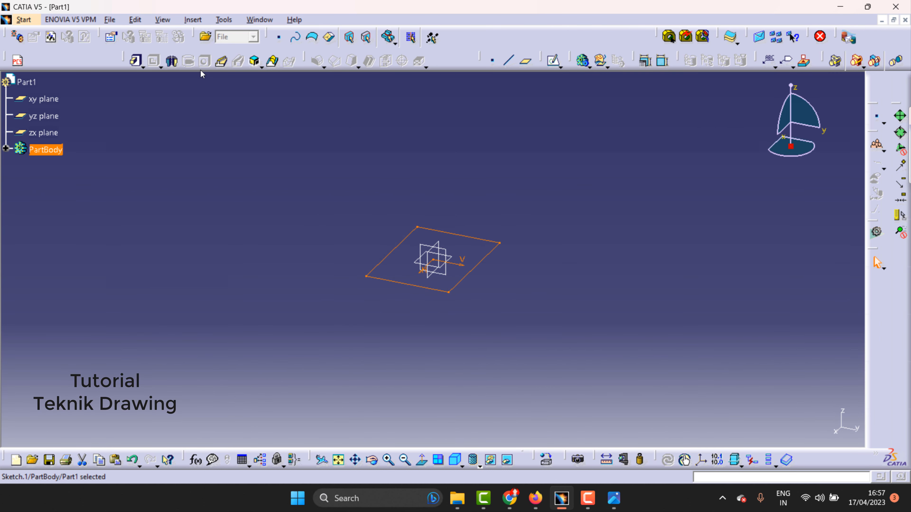
pyautogui.click(136, 60)
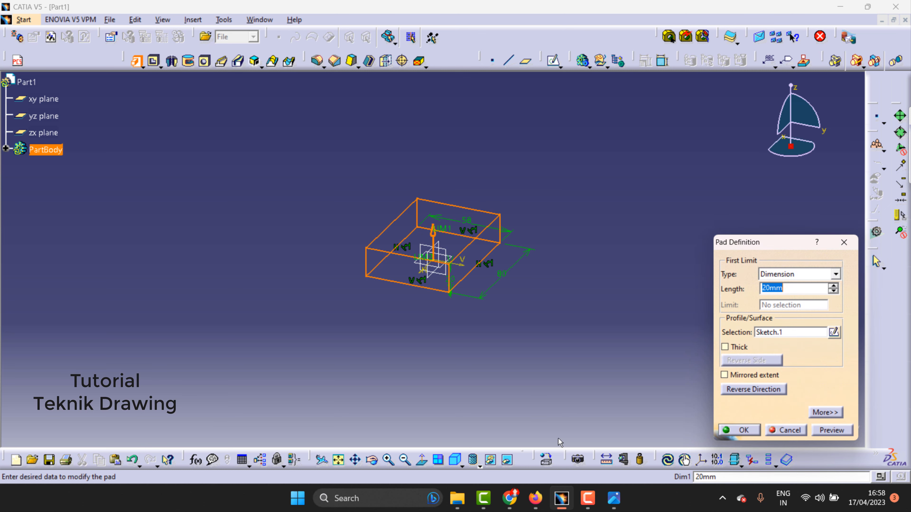
pyautogui.click(613, 500)
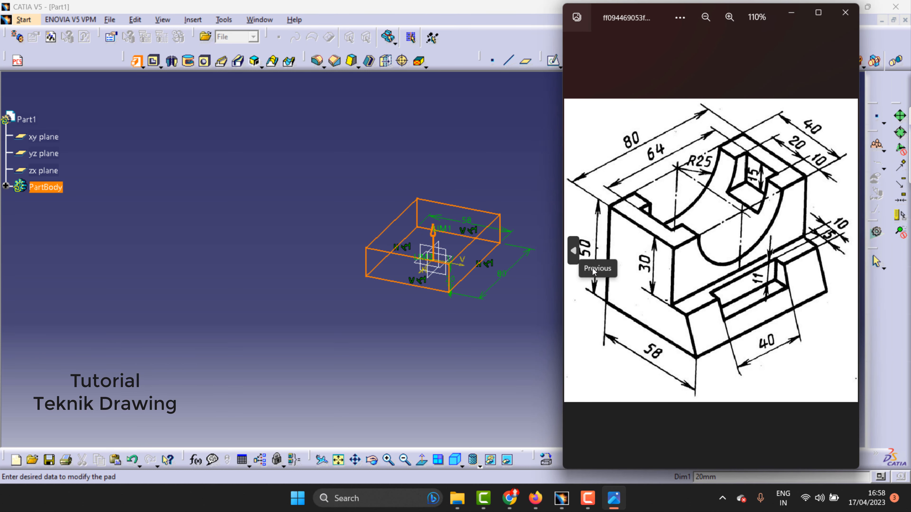
pyautogui.click(791, 12)
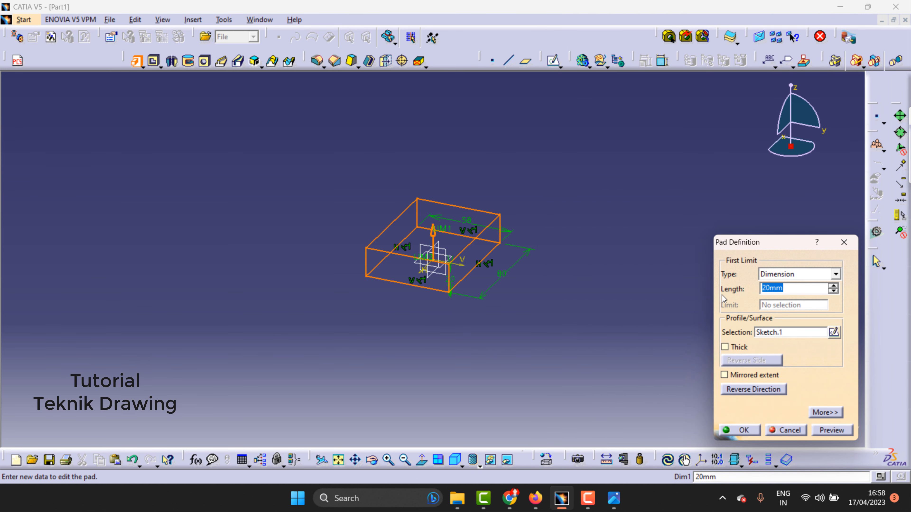
pyautogui.write('50')
pyautogui.click(742, 430)
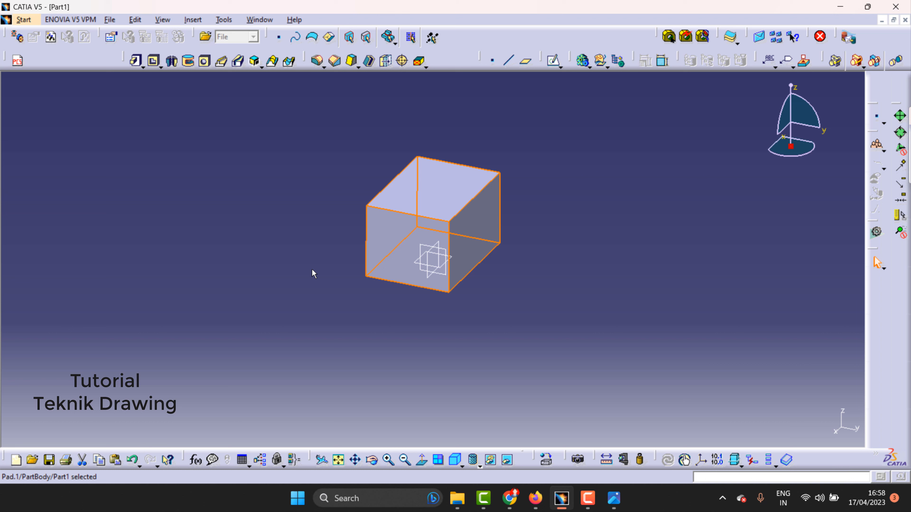
pyautogui.press('F3')
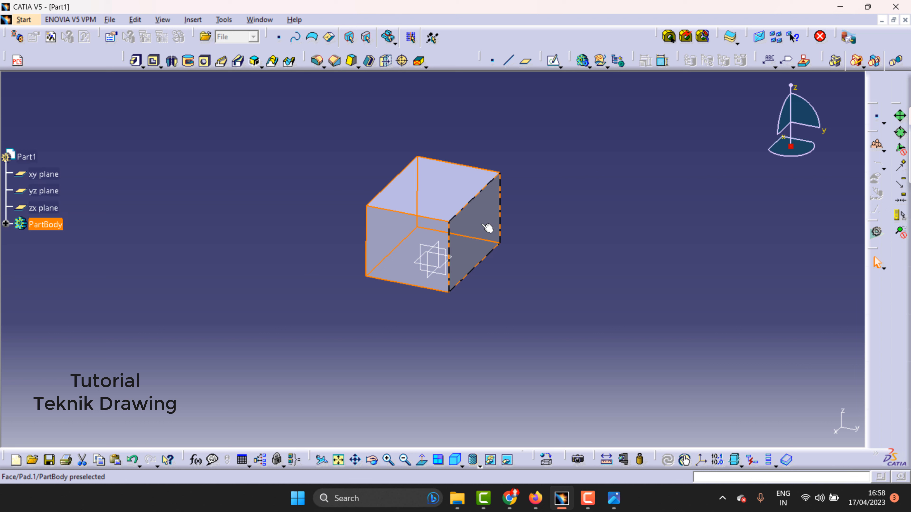
pyautogui.scroll(-1, 455, 174)
pyautogui.scroll(-1, 498, 230)
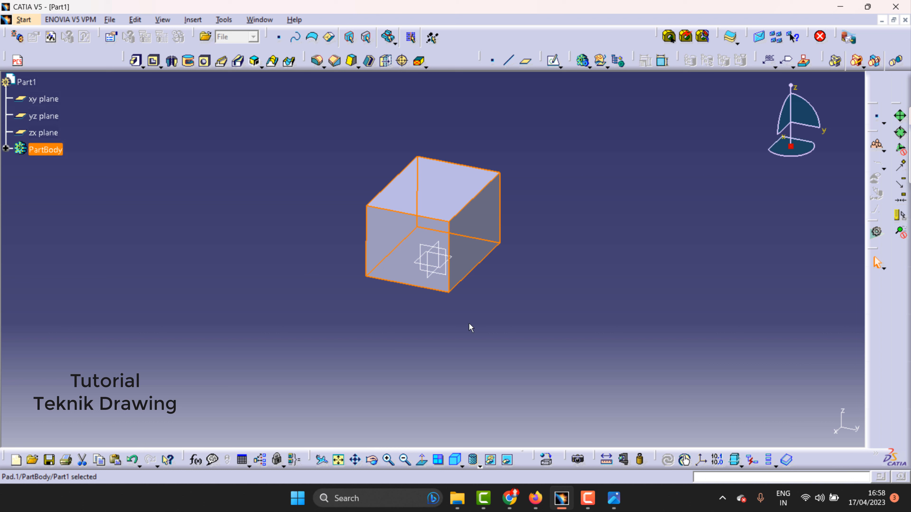
# Step: Check the reference drawing and open a new sketch on the block's top face
pyautogui.click(612, 507)
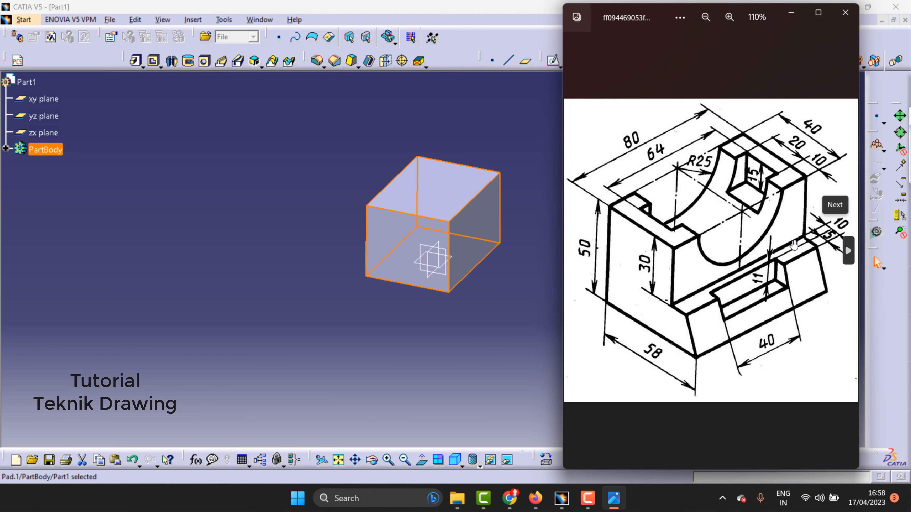
pyautogui.click(512, 134)
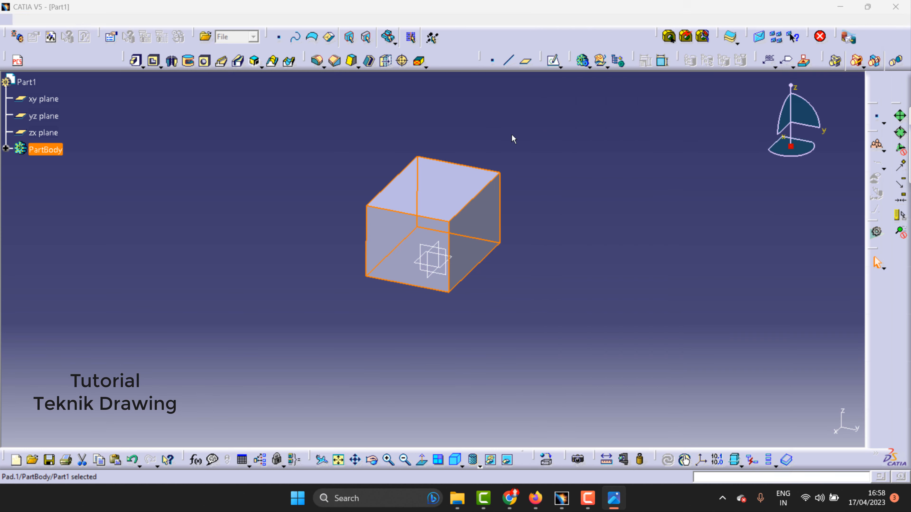
pyautogui.click(437, 194)
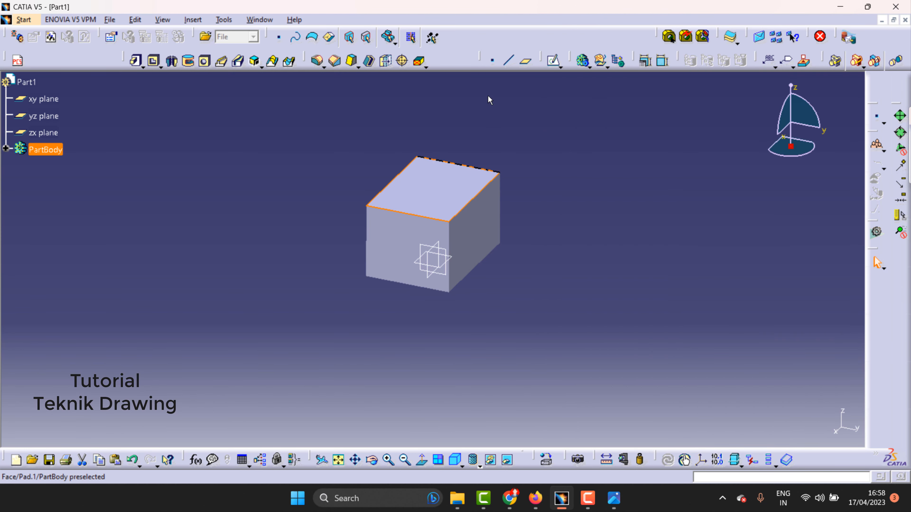
pyautogui.click(553, 61)
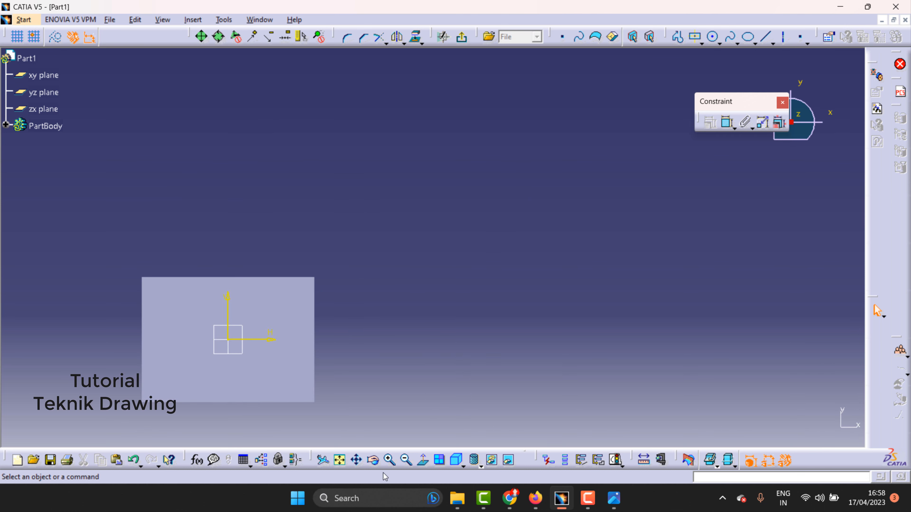
pyautogui.click(357, 461)
pyautogui.moveTo(372, 372)
pyautogui.mouseDown()
pyautogui.moveTo(611, 322)
pyautogui.moveTo(613, 312)
pyautogui.mouseUp()
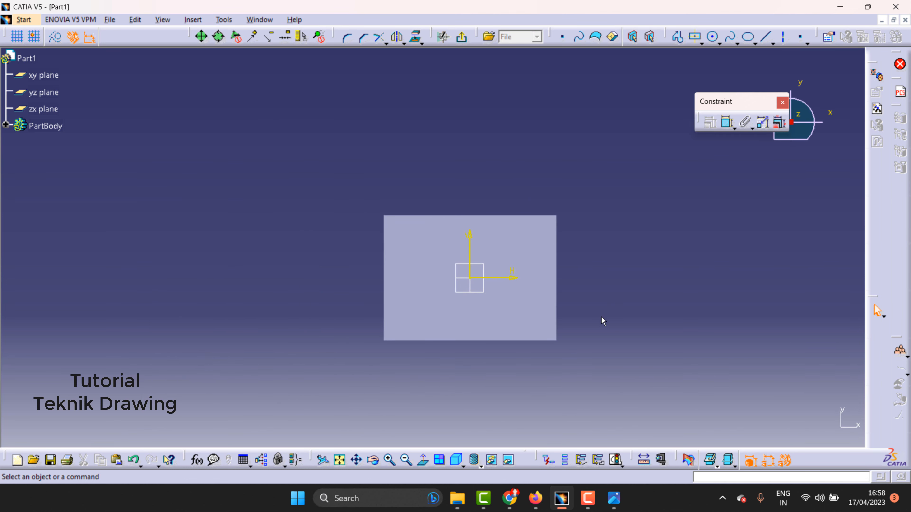
pyautogui.click(340, 460)
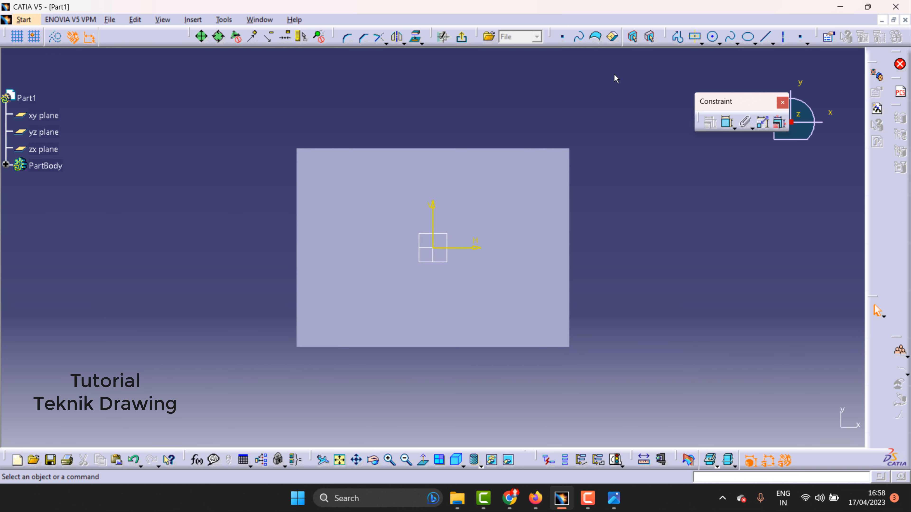
pyautogui.click(767, 37)
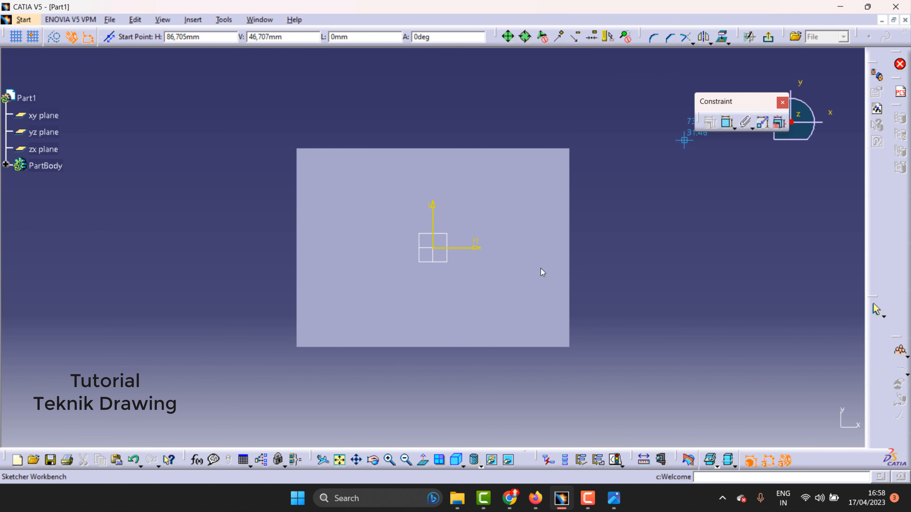
pyautogui.click(298, 329)
pyautogui.click(569, 328)
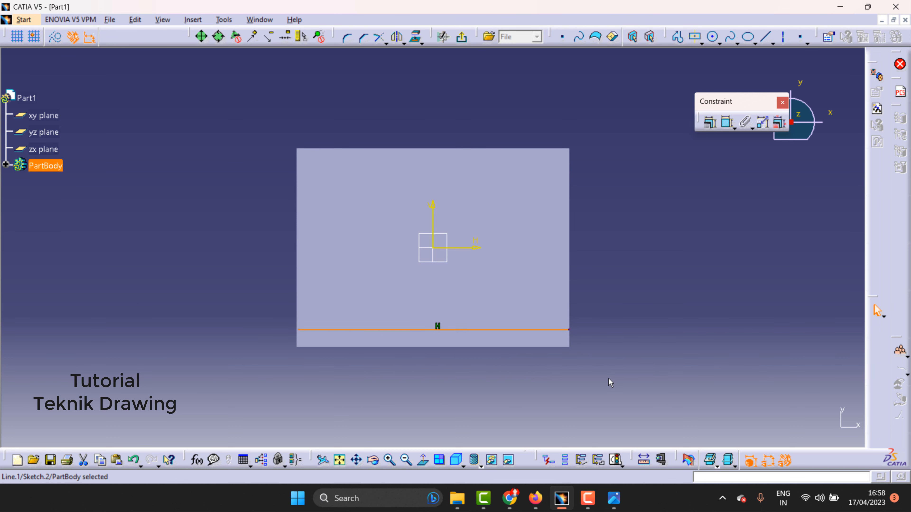
pyautogui.hotkey('ctrl', 'z')
# Step: Sketch a horizontal line about 101 mm long near the face's lower edge, overhanging the block on both sides
pyautogui.click(770, 40)
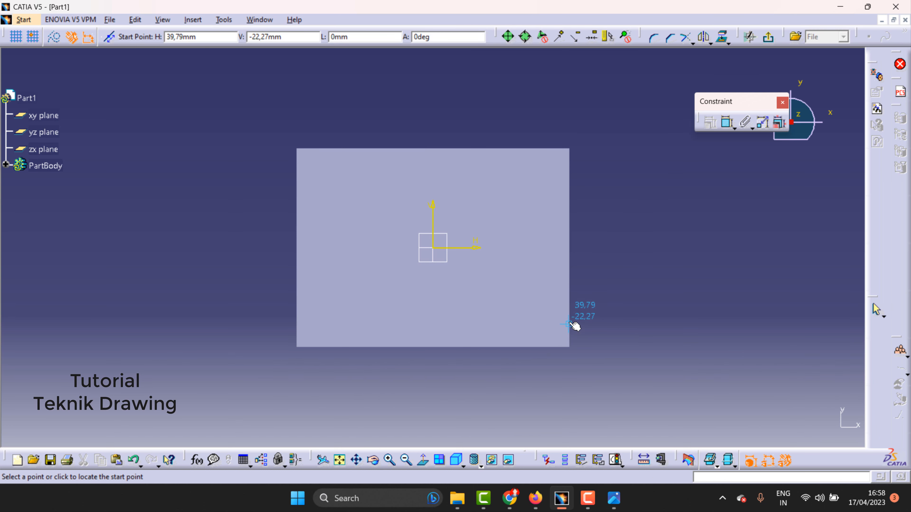
pyautogui.click(587, 325)
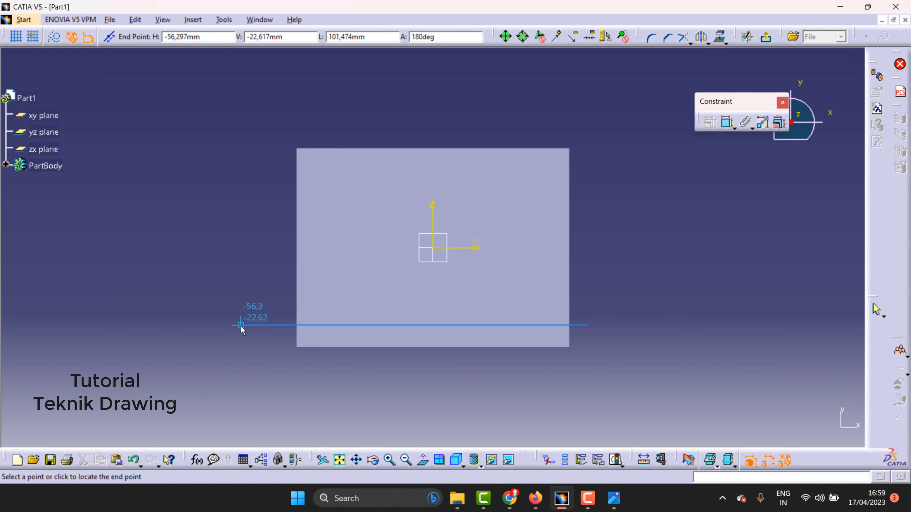
pyautogui.click(239, 326)
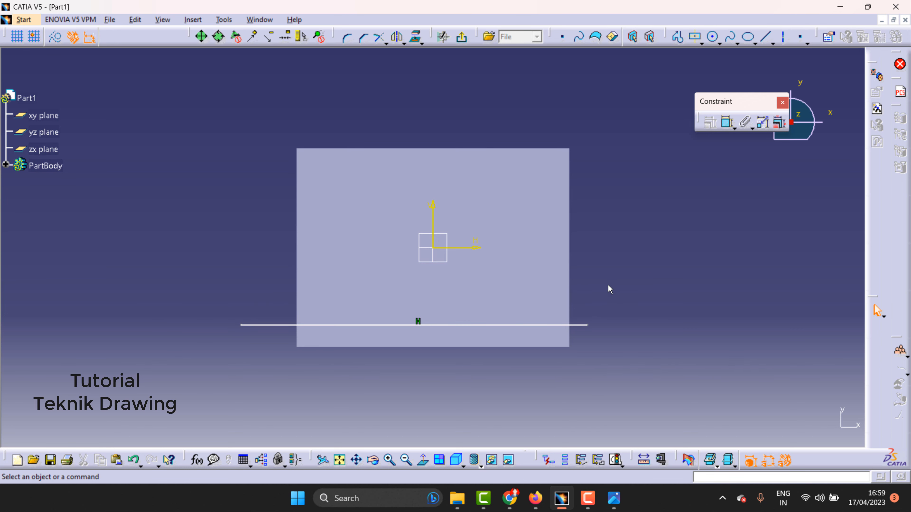
# Step: Check the reference drawing and set the distance between the line and the block's lower edge to 10 mm
pyautogui.click(614, 498)
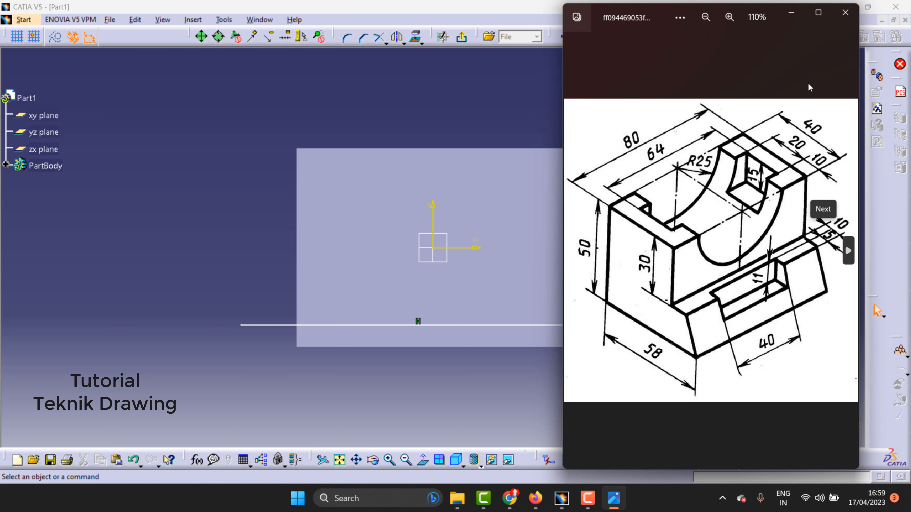
pyautogui.click(791, 13)
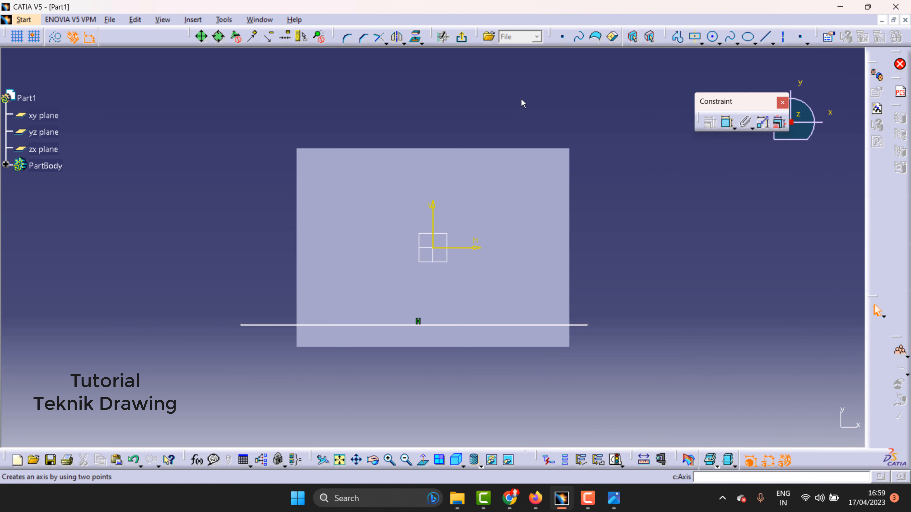
pyautogui.click(727, 122)
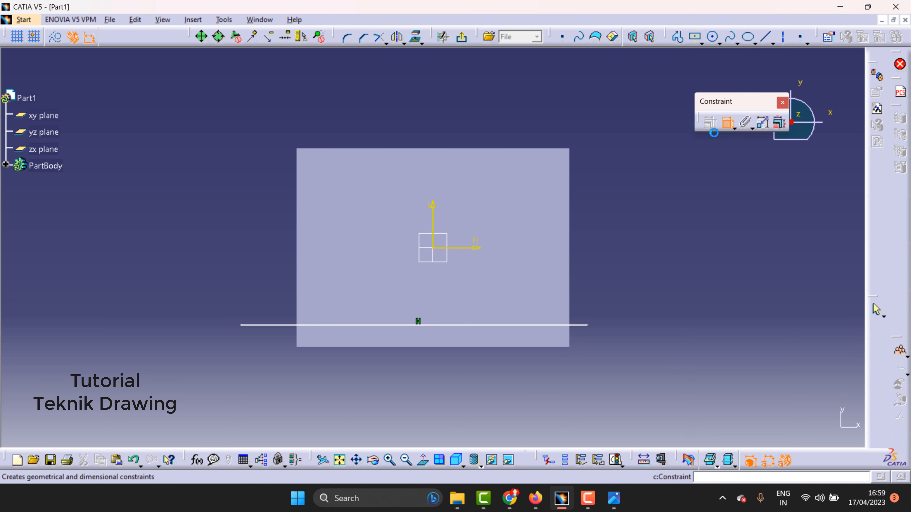
pyautogui.click(501, 325)
pyautogui.click(504, 347)
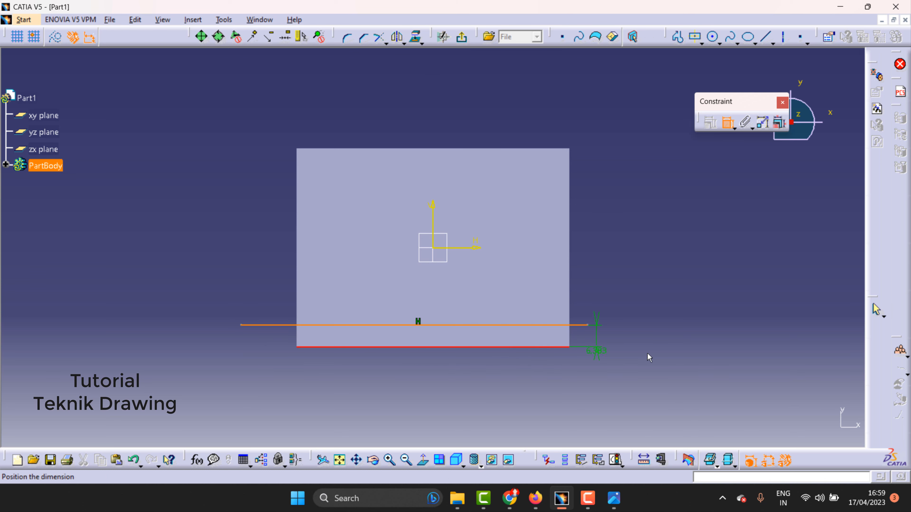
pyautogui.doubleClick(665, 348)
pyautogui.write('10')
pyautogui.press('Return')
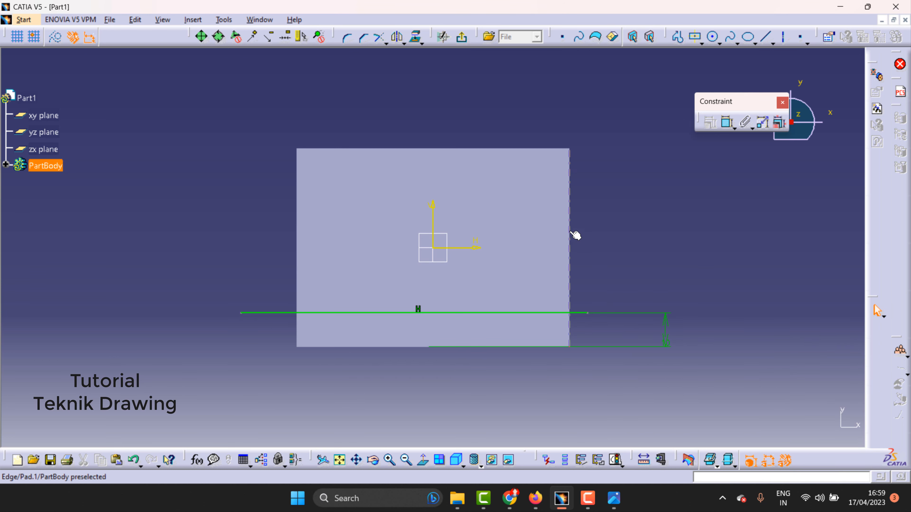
# Step: Project the block's two vertical side edges onto the sketch plane
pyautogui.click(415, 38)
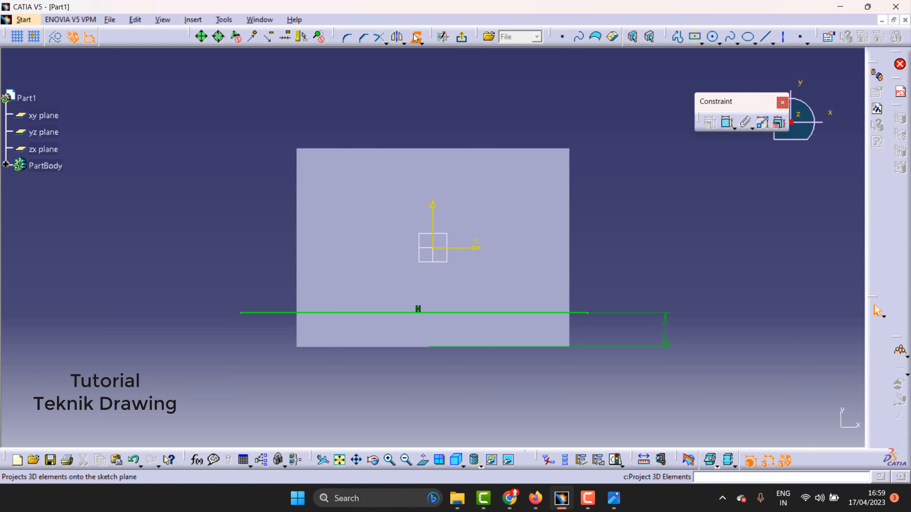
pyautogui.click(570, 222)
pyautogui.click(287, 178)
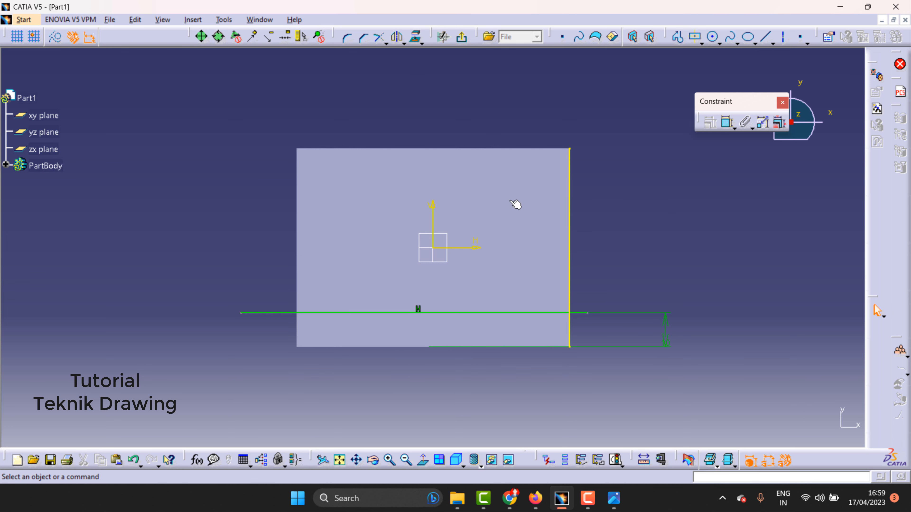
pyautogui.click(298, 206)
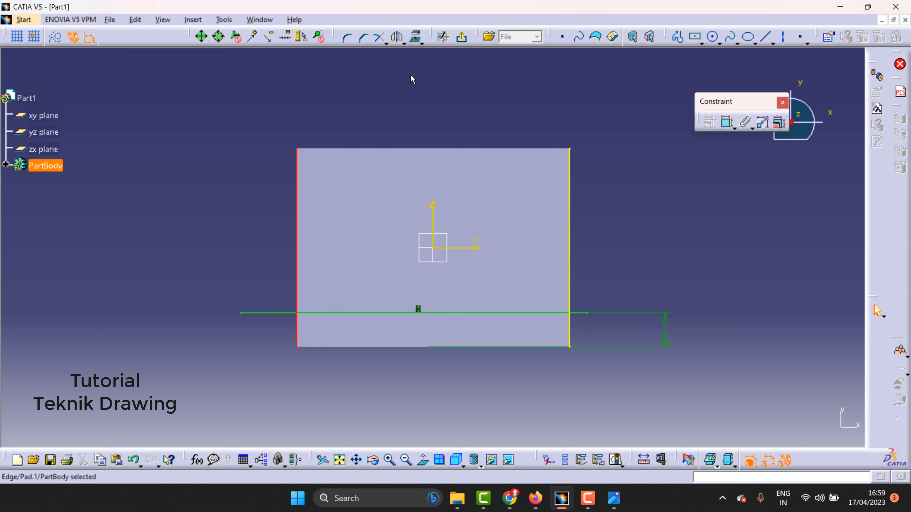
pyautogui.click(415, 38)
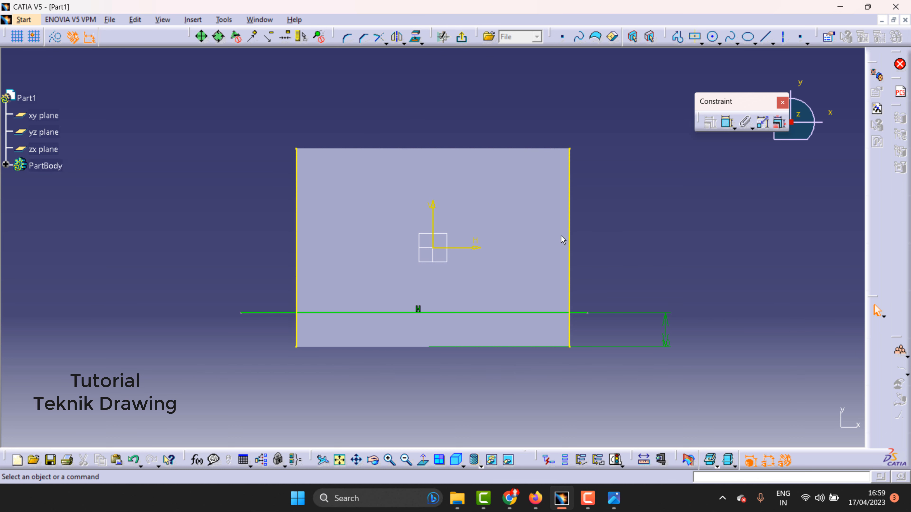
# Step: Trim off the portions of both projected side edges above the horizontal line with Quick Trim
pyautogui.click(386, 43)
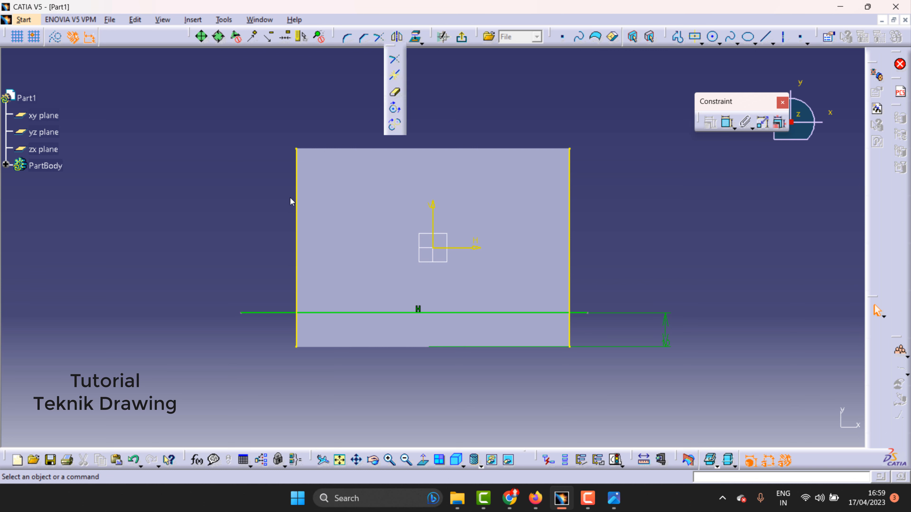
pyautogui.click(296, 199)
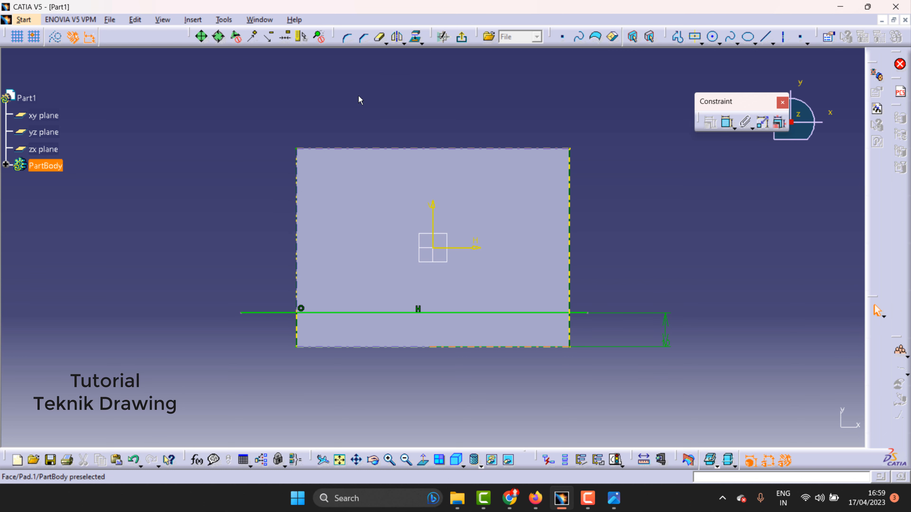
pyautogui.click(379, 40)
pyautogui.click(573, 234)
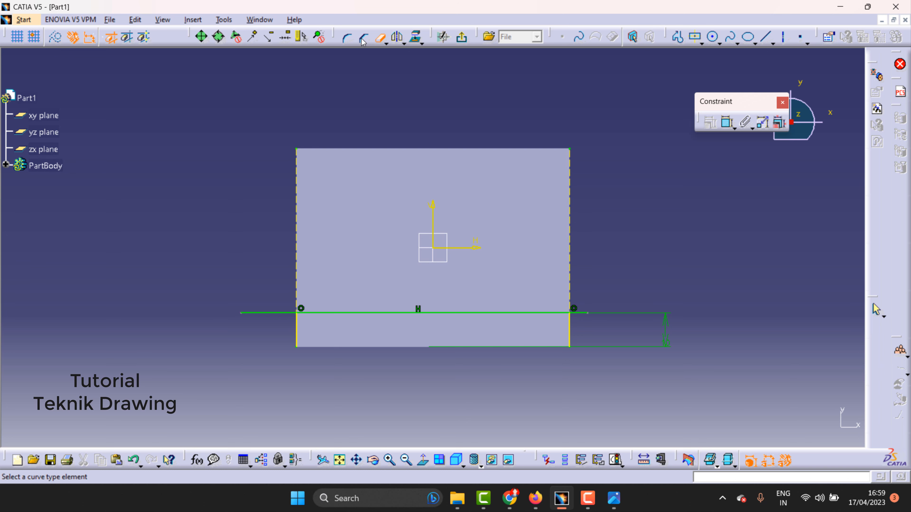
# Step: Trim both overhanging ends of the horizontal line back to the projected side edges
pyautogui.click(379, 38)
pyautogui.click(274, 313)
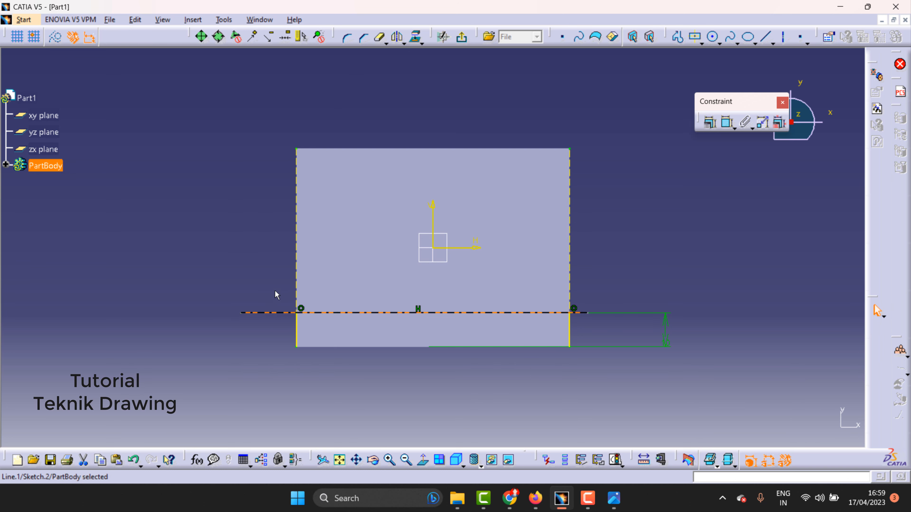
pyautogui.click(379, 37)
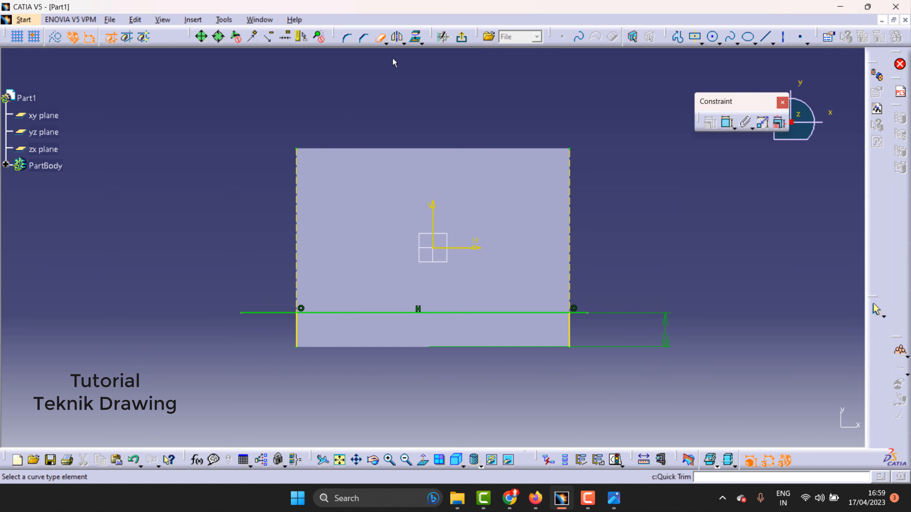
pyautogui.click(273, 313)
pyautogui.click(379, 38)
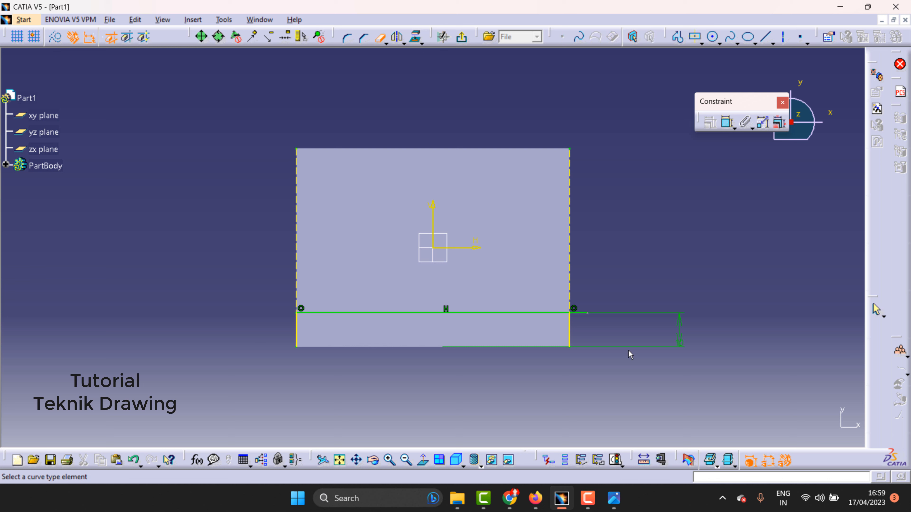
pyautogui.click(583, 316)
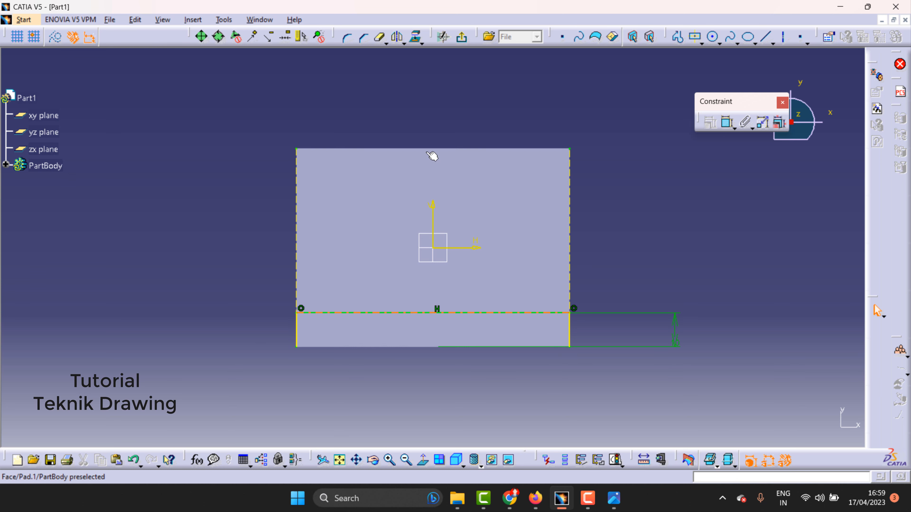
# Step: Project the block's lower edge to close the strip profile and exit the sketch
pyautogui.click(417, 38)
pyautogui.click(415, 347)
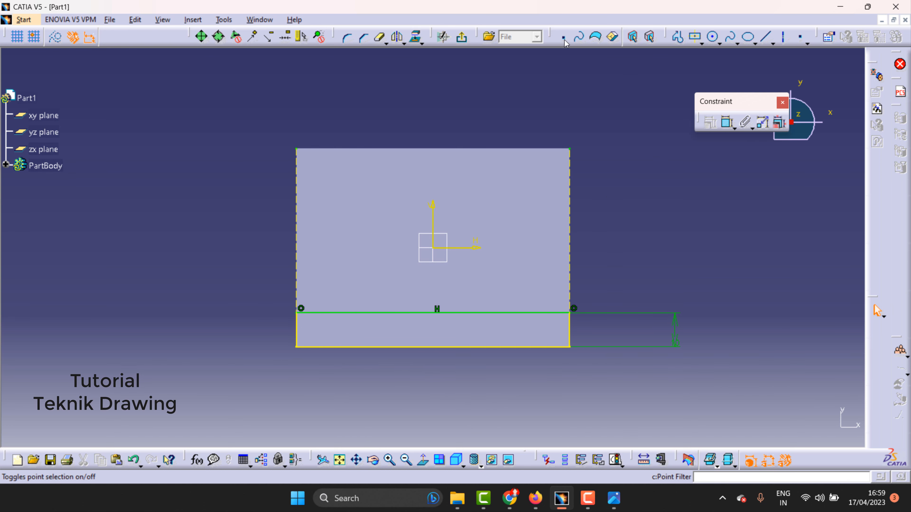
pyautogui.click(461, 37)
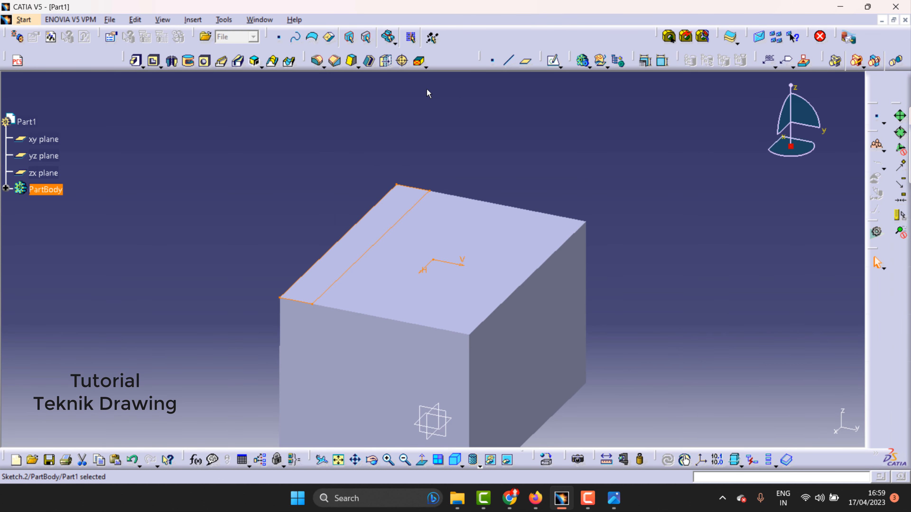
pyautogui.click(136, 60)
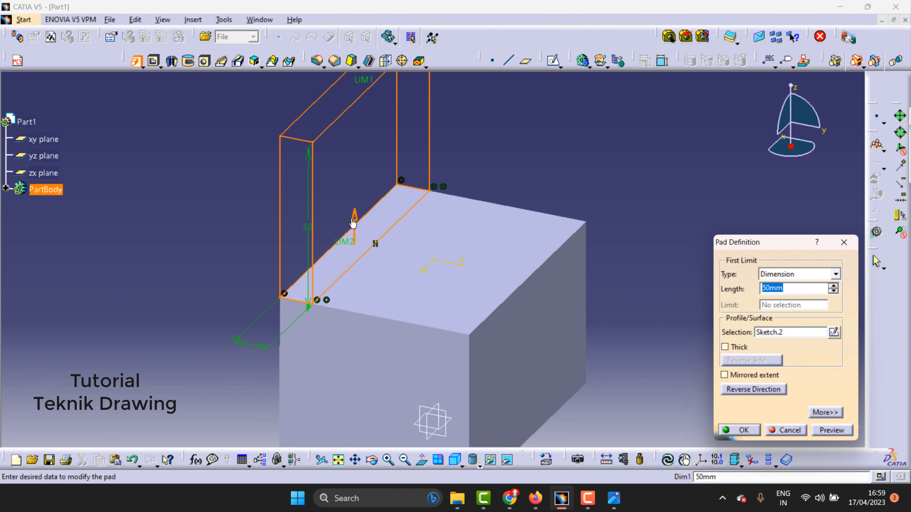
pyautogui.click(725, 375)
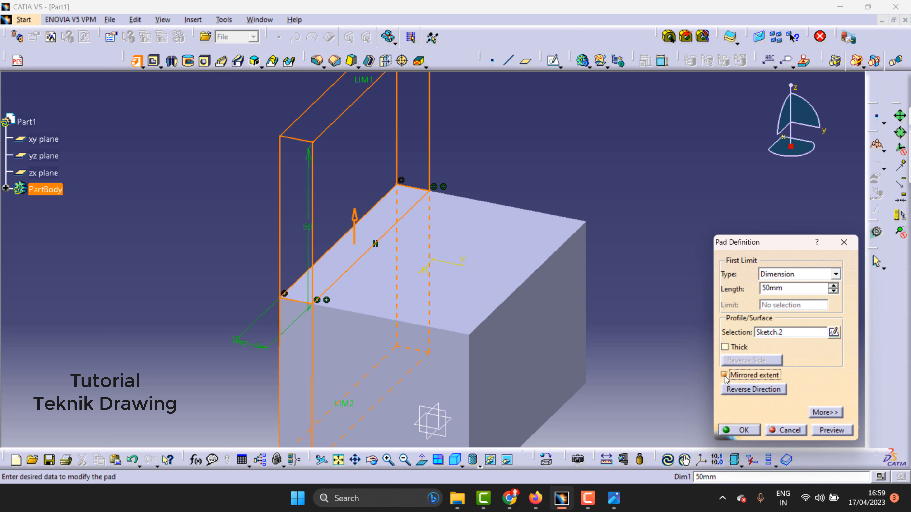
pyautogui.click(725, 376)
pyautogui.click(724, 348)
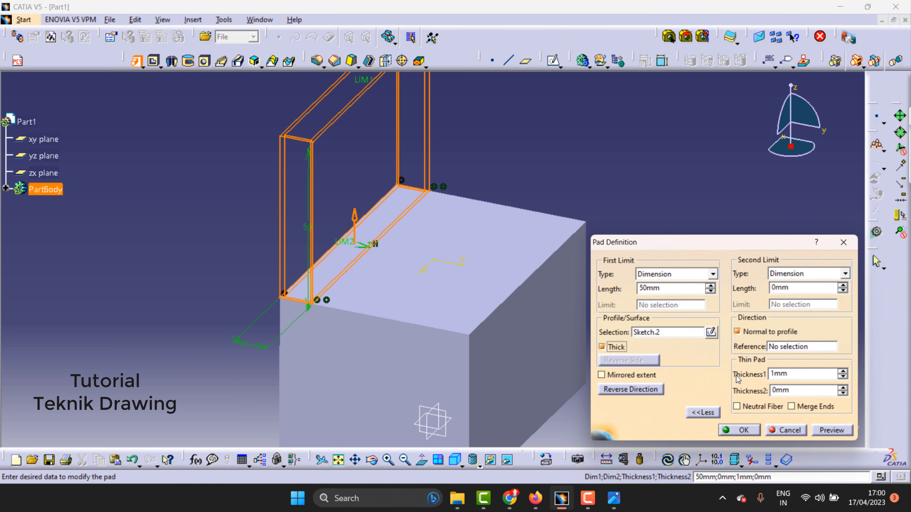
pyautogui.click(782, 431)
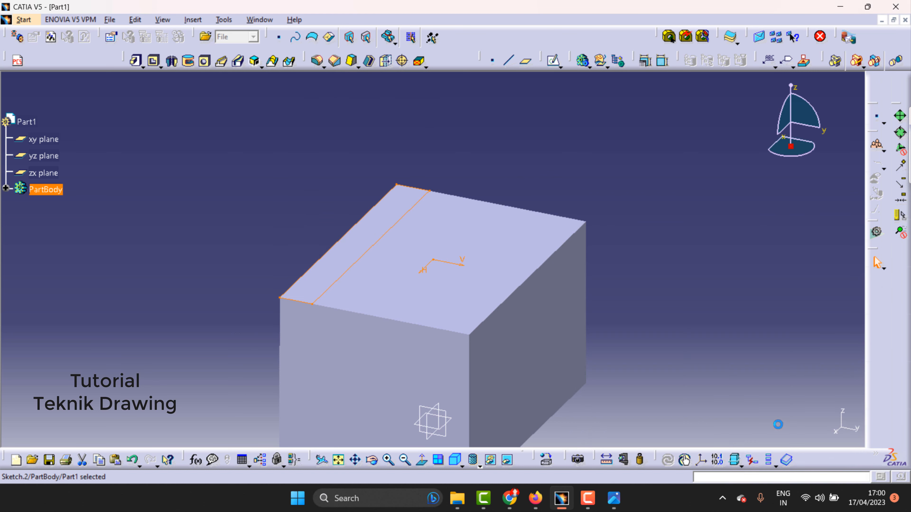
# Step: Cut the strip profile as a pocket 30 mm deep, checking the depth against the reference drawing
pyautogui.click(153, 62)
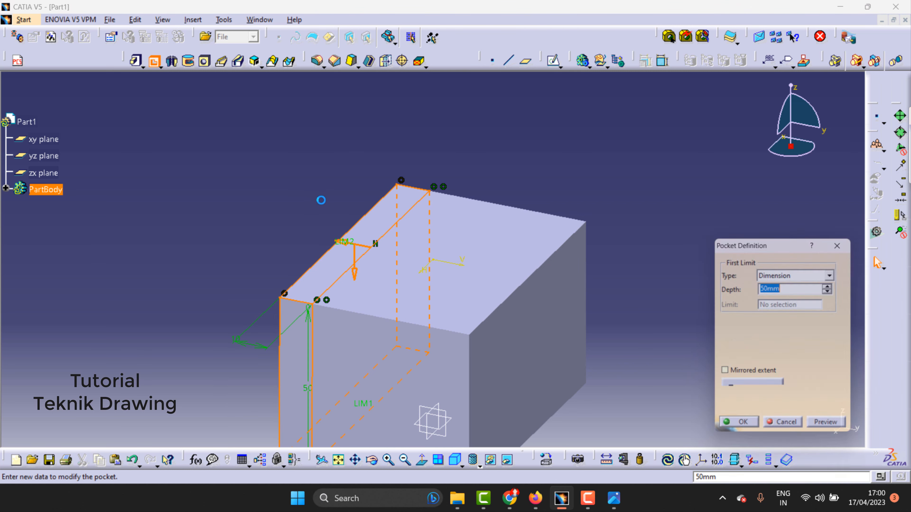
pyautogui.click(607, 499)
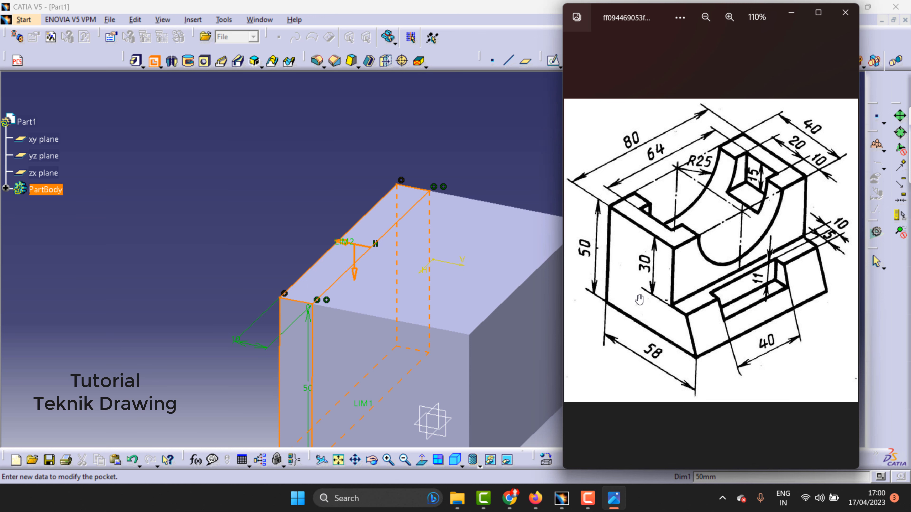
pyautogui.click(792, 13)
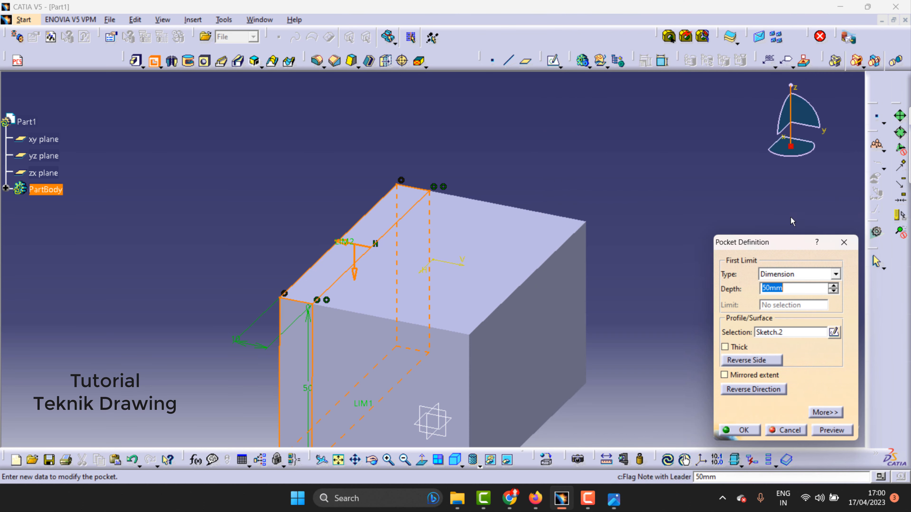
pyautogui.click(792, 293)
pyautogui.write('30')
pyautogui.click(743, 430)
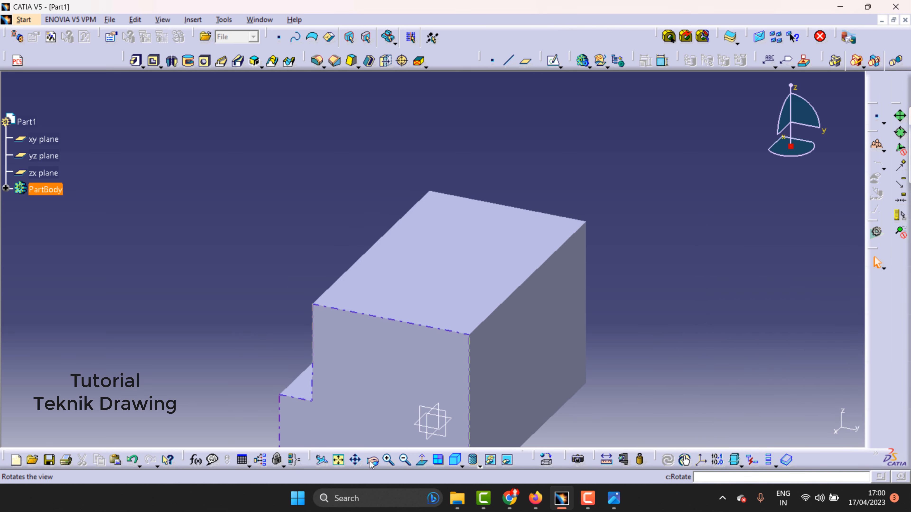
# Step: Check the reference drawing for the slot dimensions and open a new sketch on the step's narrow upper face
pyautogui.click(373, 460)
pyautogui.moveTo(434, 396); pyautogui.dragTo(372, 438)
pyautogui.click(373, 461)
pyautogui.moveTo(398, 402); pyautogui.dragTo(499, 362)
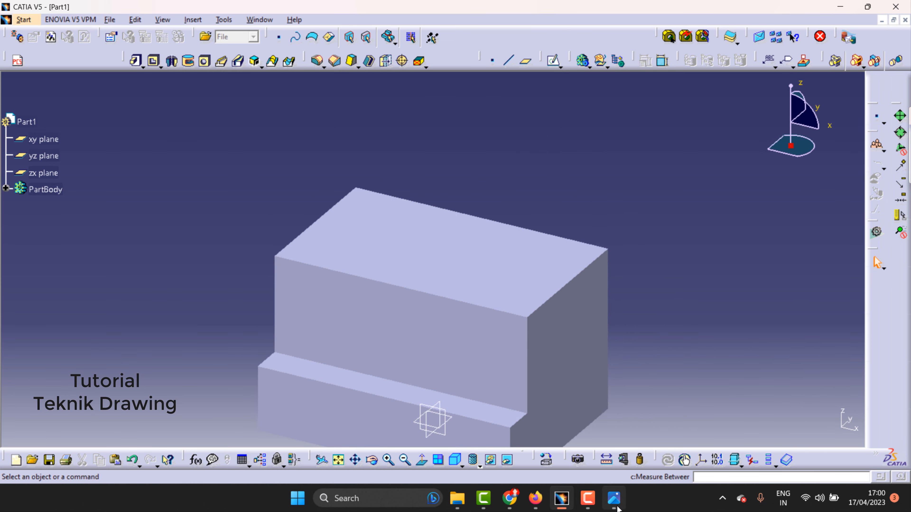
pyautogui.click(614, 498)
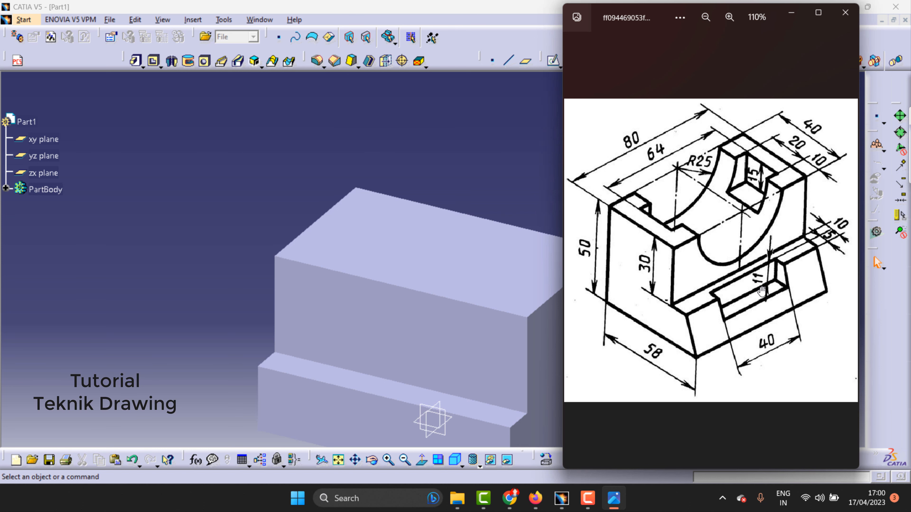
pyautogui.click(471, 415)
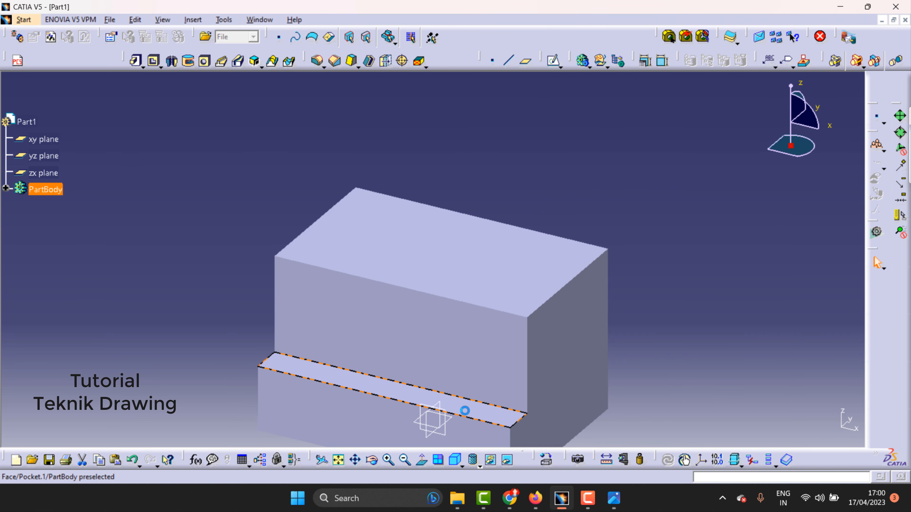
pyautogui.click(553, 60)
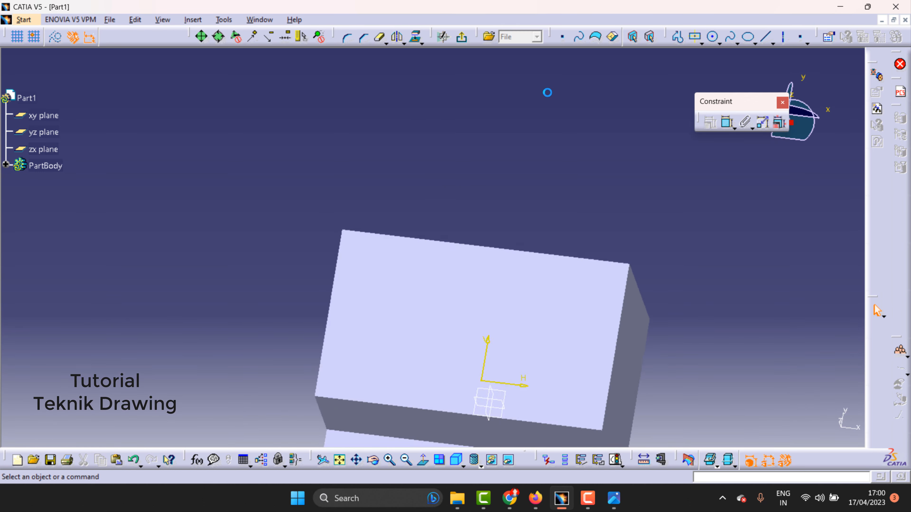
# Step: Check the slot in the reference drawing and sketch an open three-sided profile about 40 mm wide across the block's lower edge
pyautogui.click(339, 459)
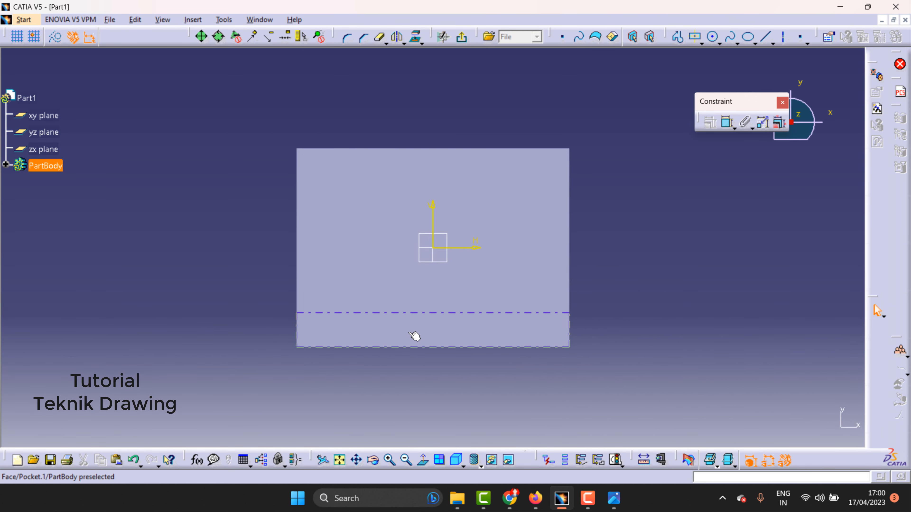
pyautogui.click(614, 498)
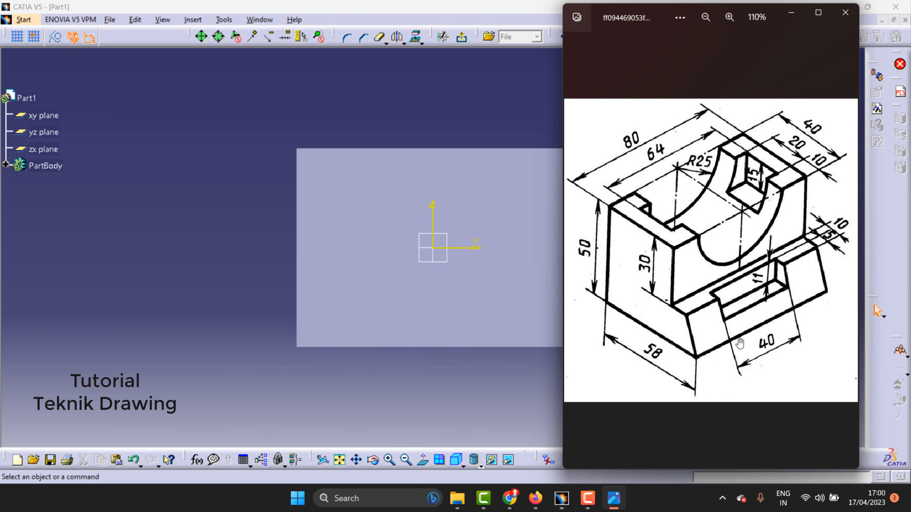
pyautogui.click(792, 15)
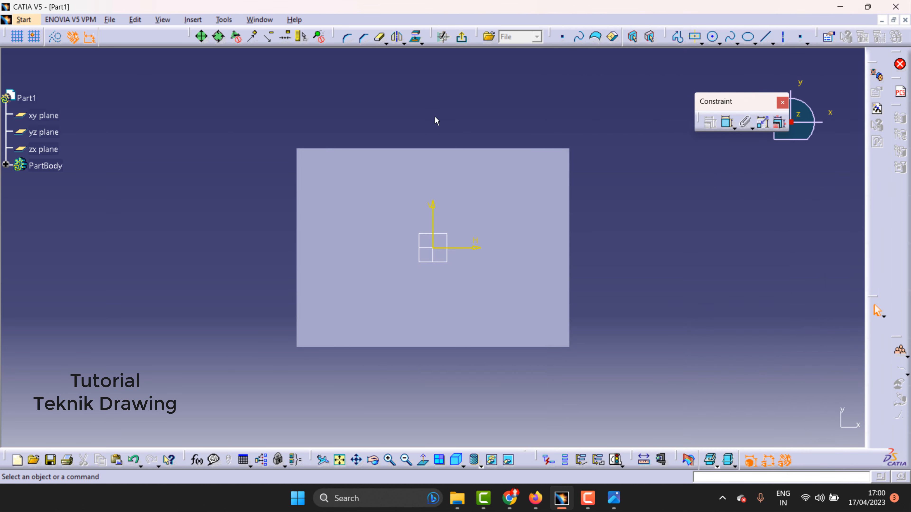
pyautogui.click(678, 40)
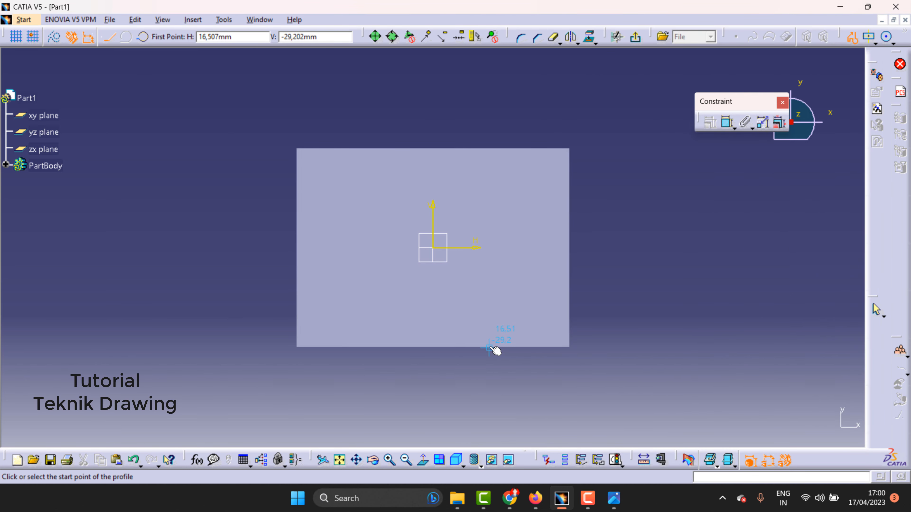
pyautogui.click(492, 363)
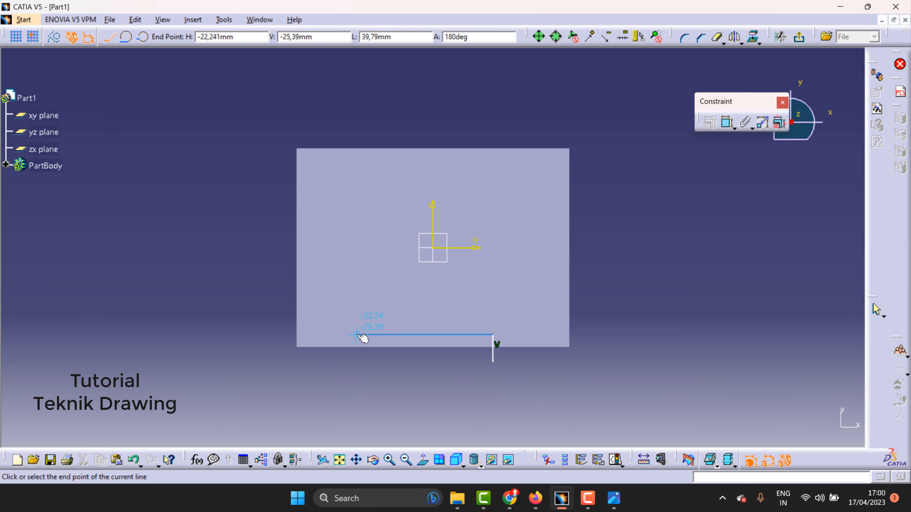
pyautogui.click(357, 335)
pyautogui.click(357, 362)
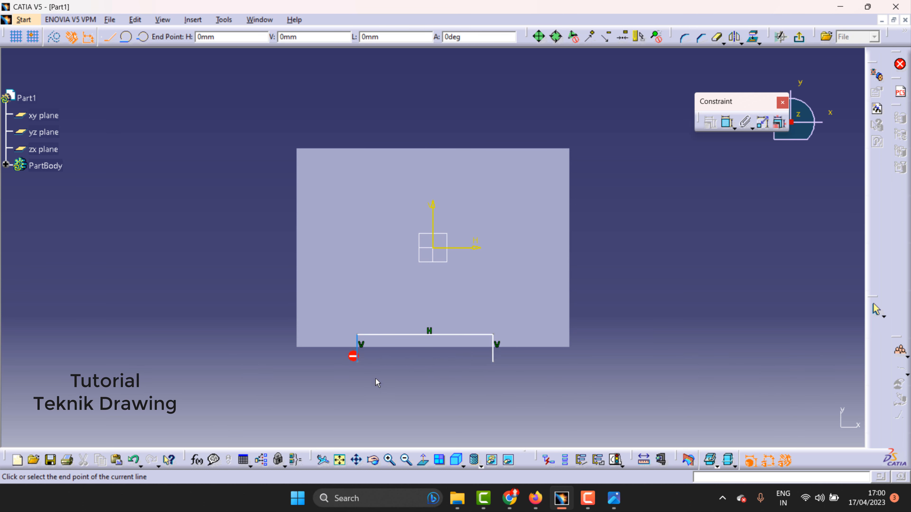
pyautogui.press('Escape')
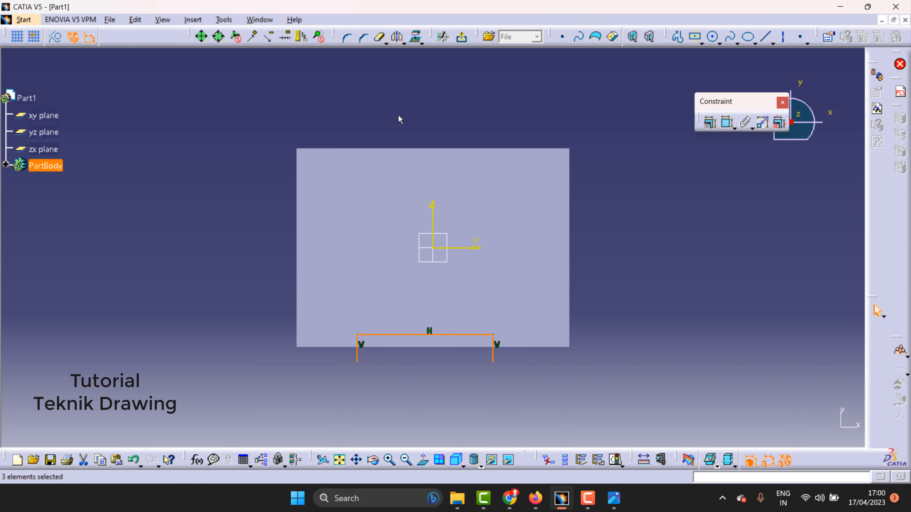
# Step: Constrain the slot profile's horizontal line to 5 mm from the block's lower edge, after checking the reference drawing
pyautogui.click(614, 506)
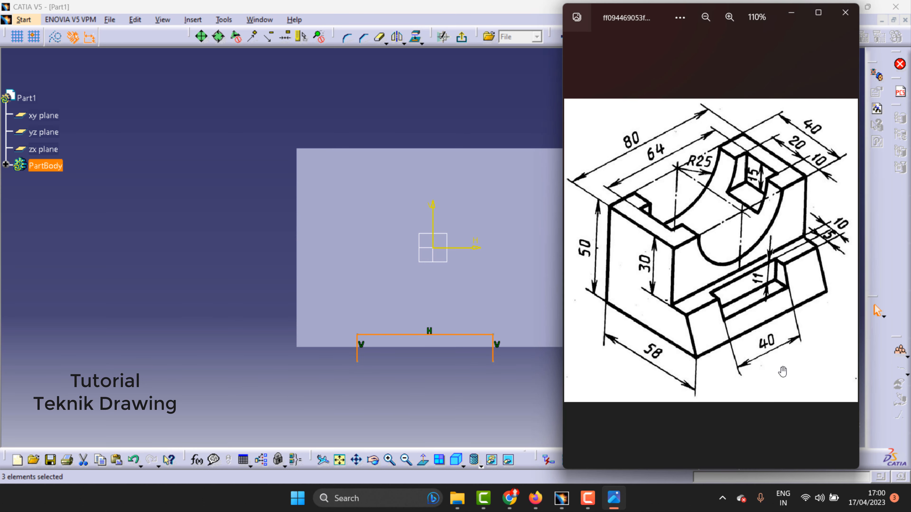
pyautogui.click(794, 18)
pyautogui.click(604, 138)
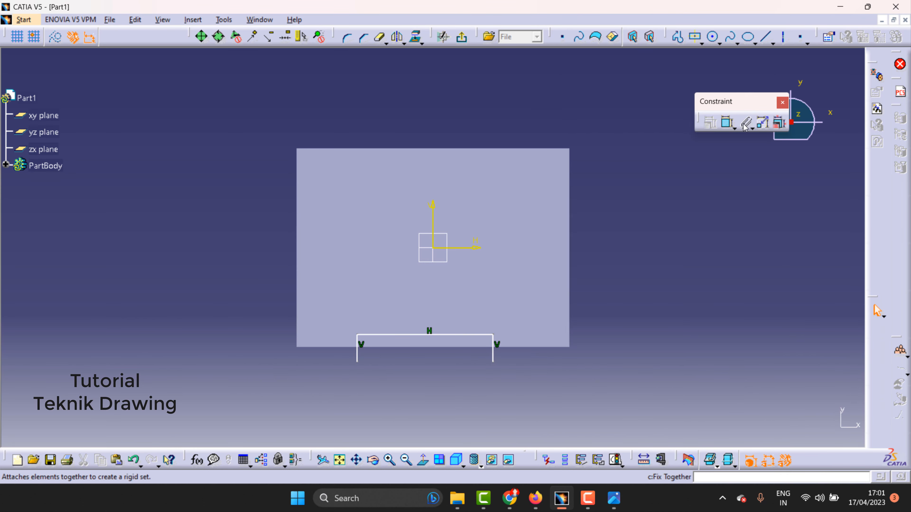
pyautogui.click(727, 123)
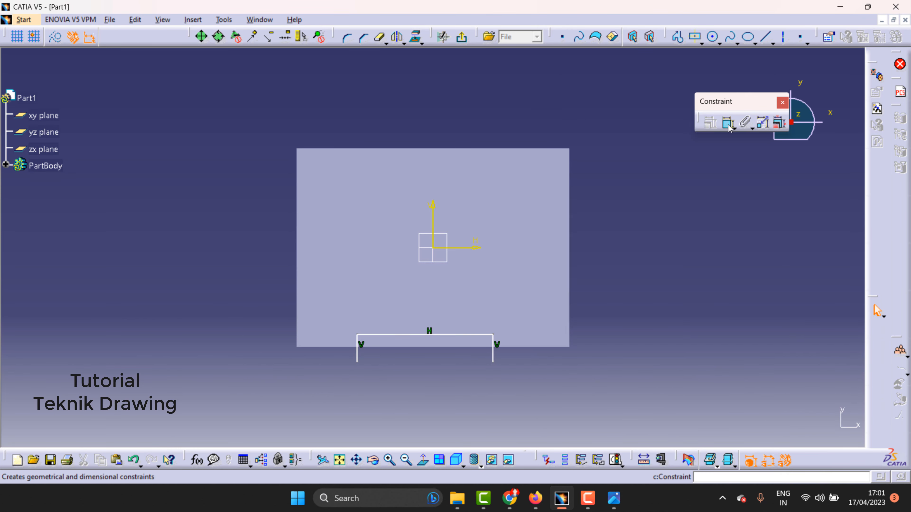
pyautogui.click(464, 336)
pyautogui.click(464, 347)
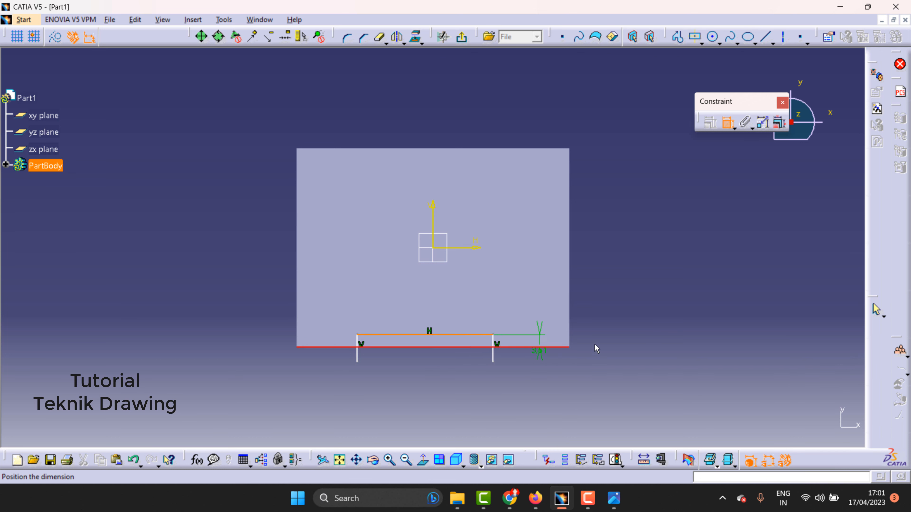
pyautogui.click(618, 331)
pyautogui.doubleClick(614, 332)
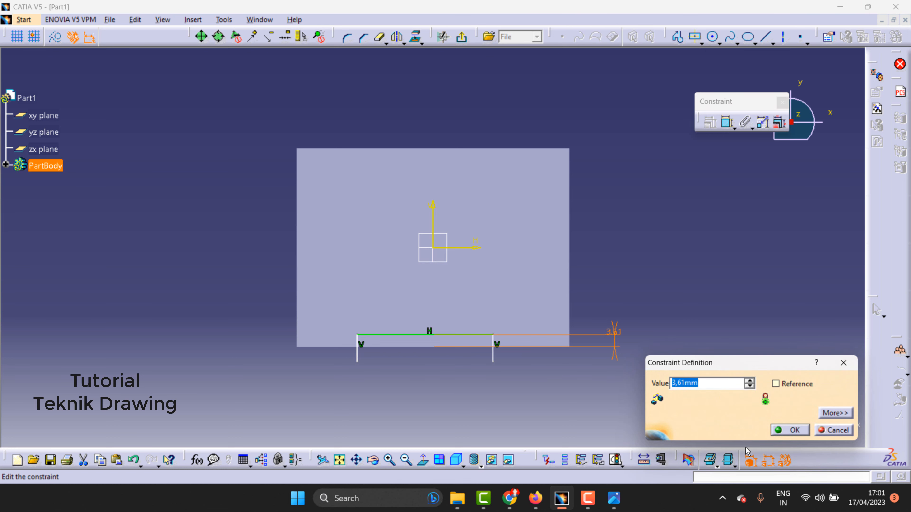
pyautogui.write('5')
pyautogui.click(791, 430)
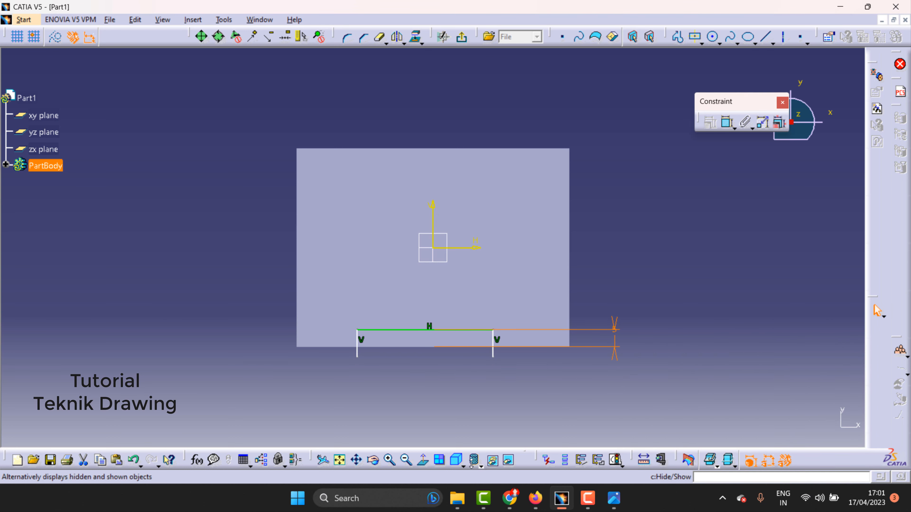
# Step: Check the reference drawing for the remaining dimensions of the slot profile
pyautogui.click(406, 460)
pyautogui.click(390, 461)
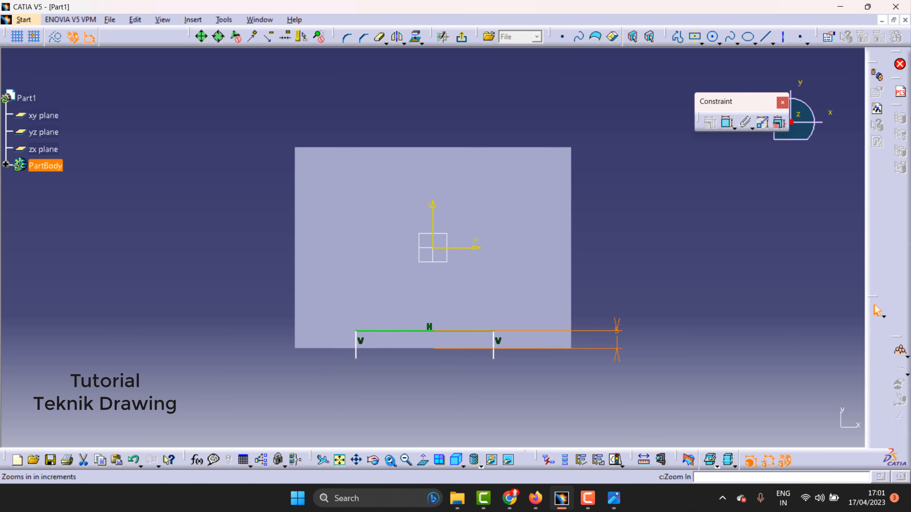
pyautogui.click(360, 460)
pyautogui.moveTo(392, 404); pyautogui.dragTo(418, 358)
pyautogui.click(618, 501)
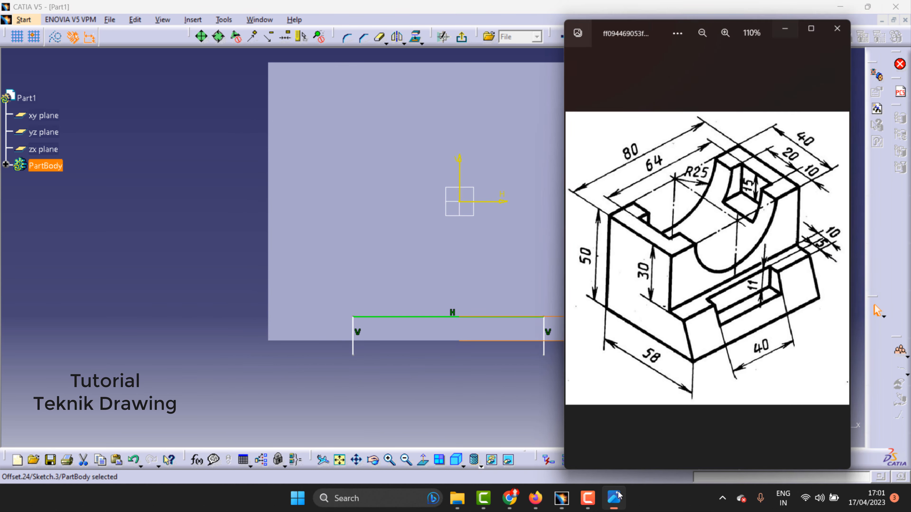